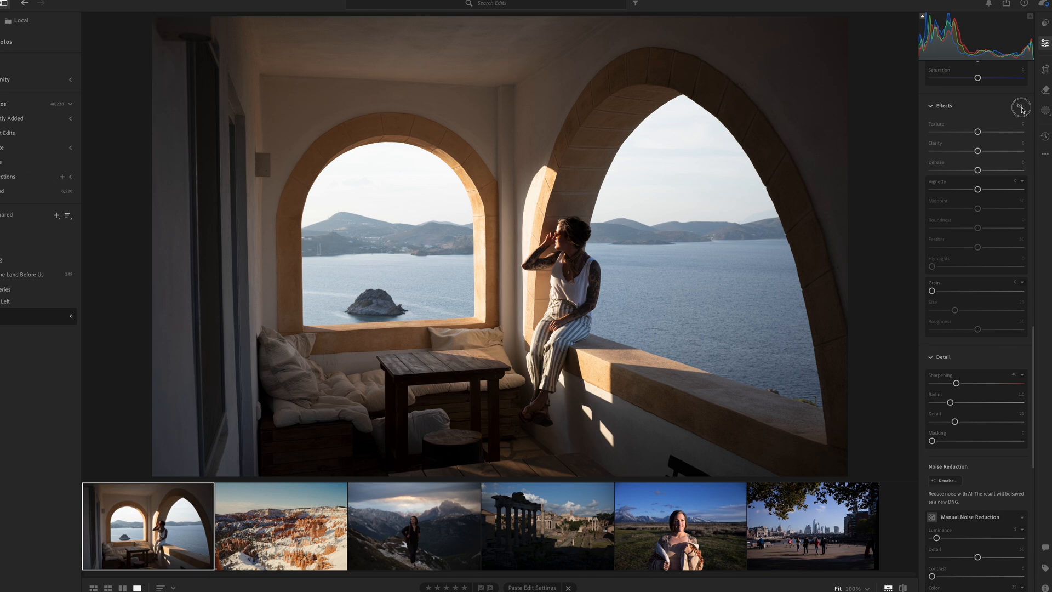
Step: Compare the seaside arch photo with and without its Effects adjustments
{"action": "left_click", "coordinate": [1020, 107]}
{"action": "left_click", "coordinate": [1020, 108]}
{"action": "left_click", "coordinate": [1020, 107]}
{"action": "left_click", "coordinate": [1020, 107]}
{"action": "left_click", "coordinate": [1020, 108]}
{"action": "left_click", "coordinate": [1021, 107]}
{"action": "left_click", "coordinate": [1020, 108]}
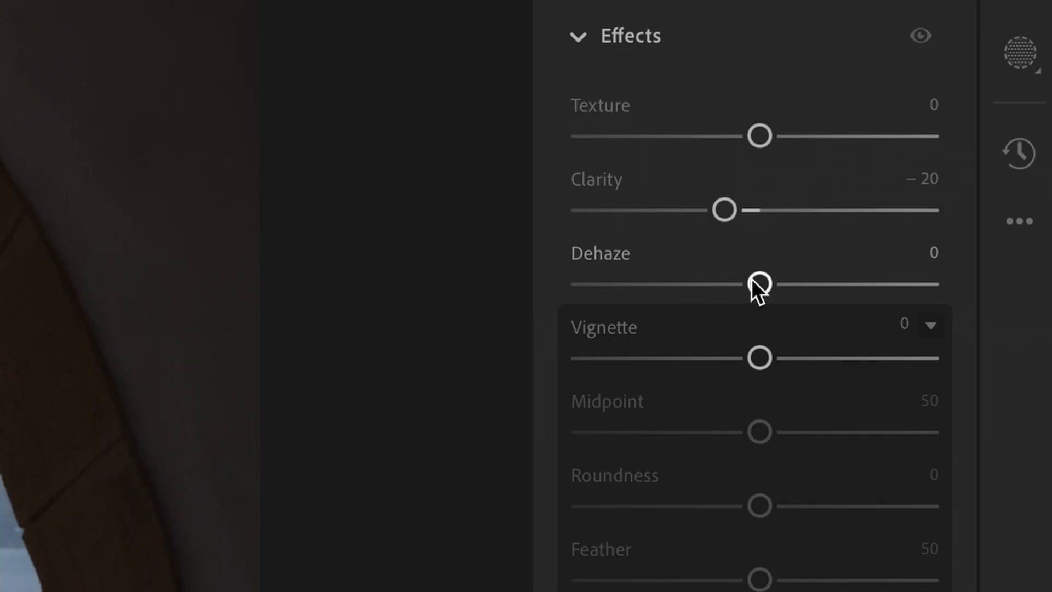
{"action": "left_click", "coordinate": [920, 36]}
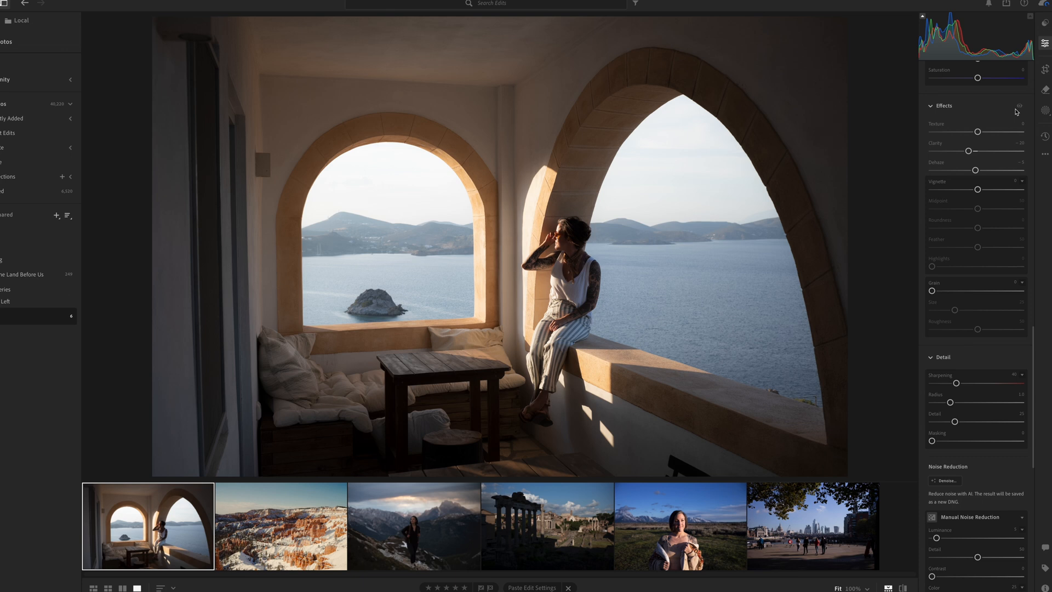
{"action": "left_click", "coordinate": [1017, 110]}
{"action": "left_click", "coordinate": [1015, 109]}
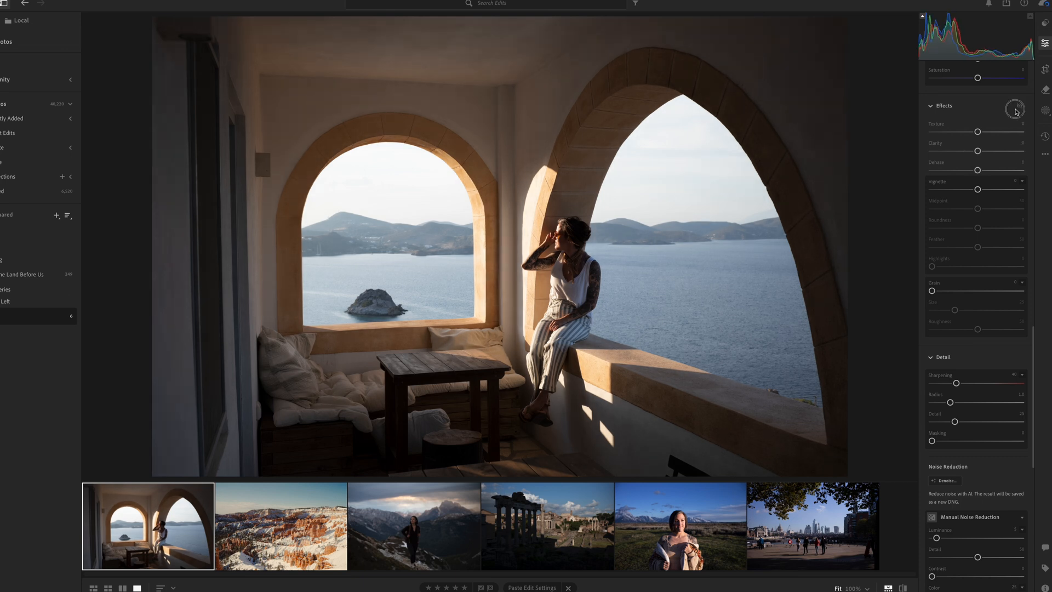
{"action": "left_click", "coordinate": [1017, 110]}
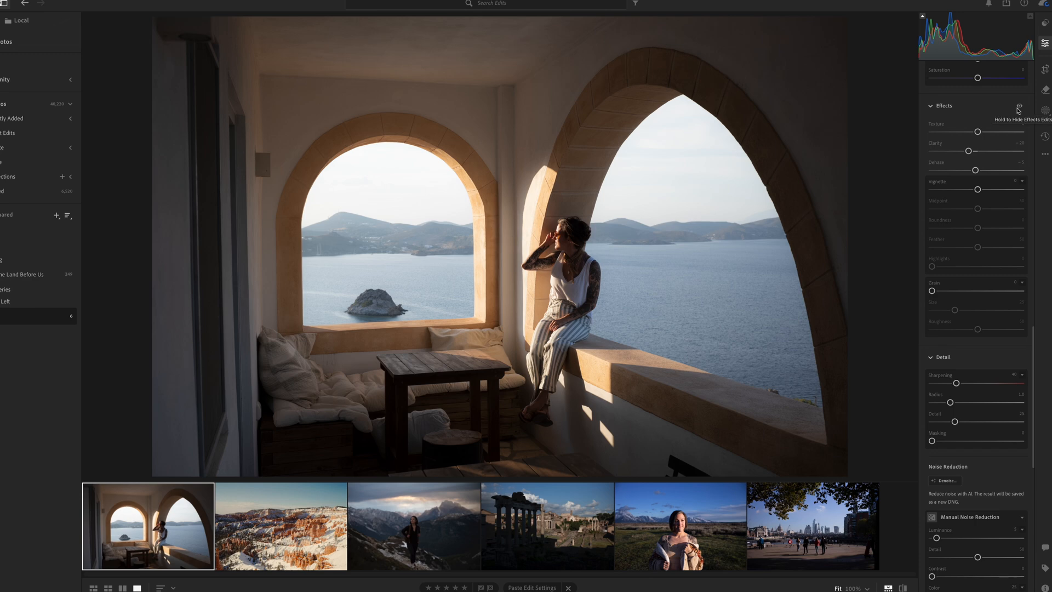
{"action": "left_click", "coordinate": [1018, 110]}
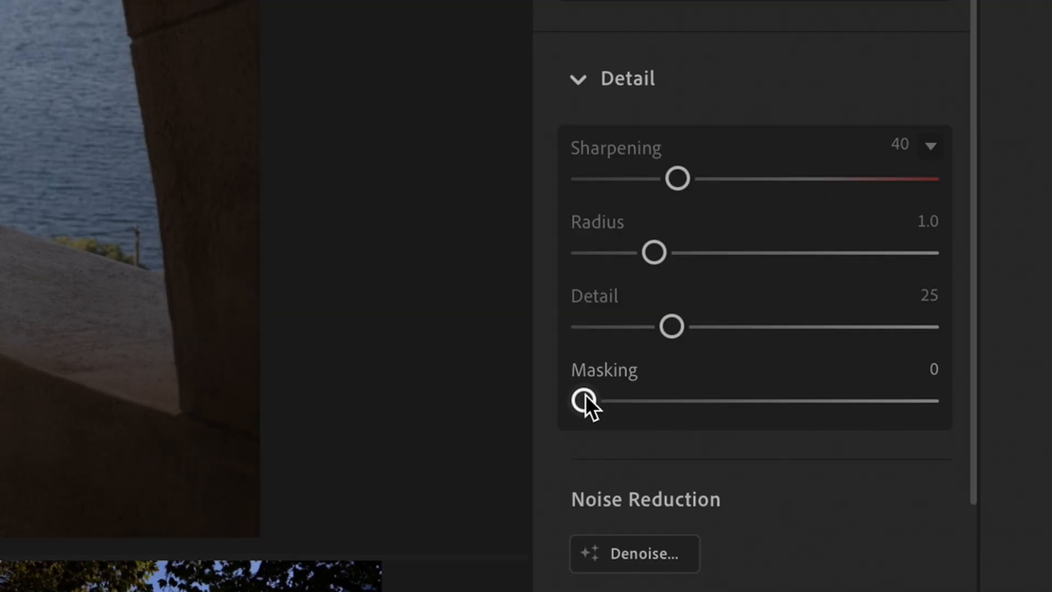
Step: Set the sharpening Masking to 83 while checking the edge preview, and reduce Sharpening to about 25
{"action": "left_click_drag", "start_coordinate": [584, 400], "coordinate": [607, 401]}
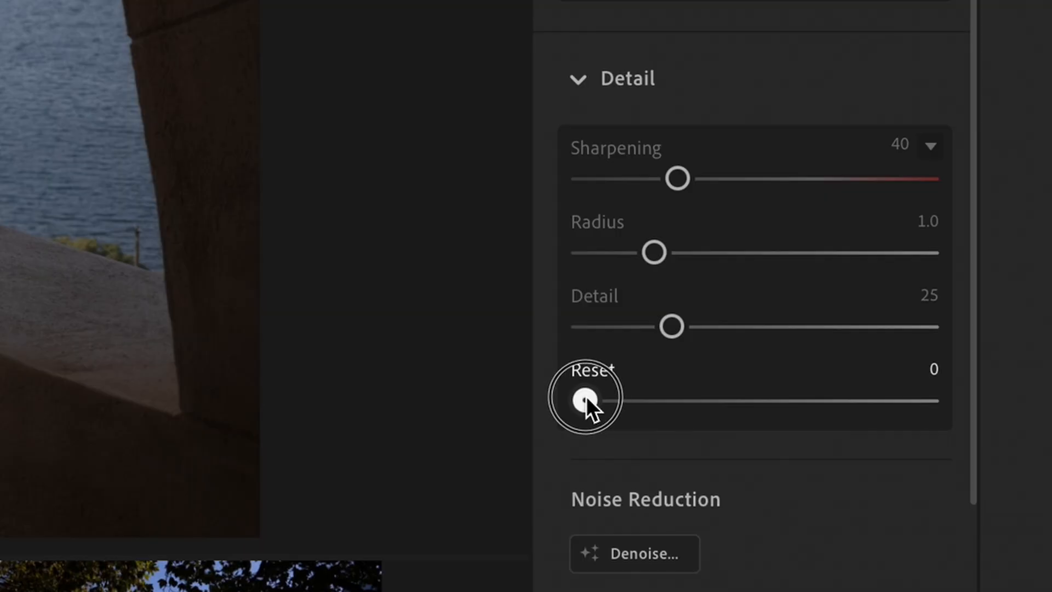
{"action": "left_click_drag", "start_coordinate": [938, 440], "coordinate": [899, 446]}
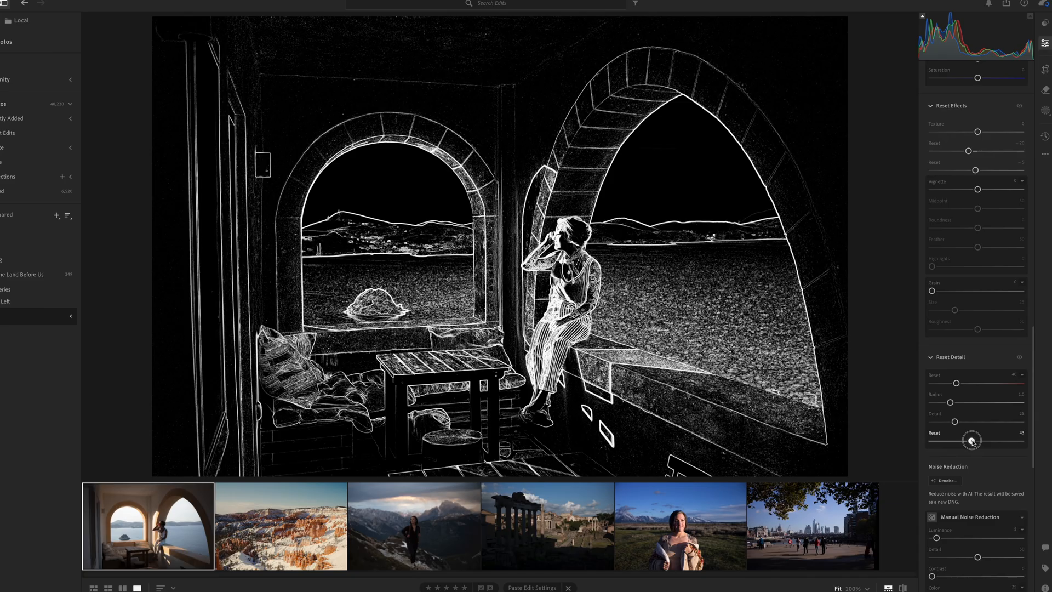
{"action": "left_click_drag", "start_coordinate": [972, 442], "coordinate": [976, 441]}
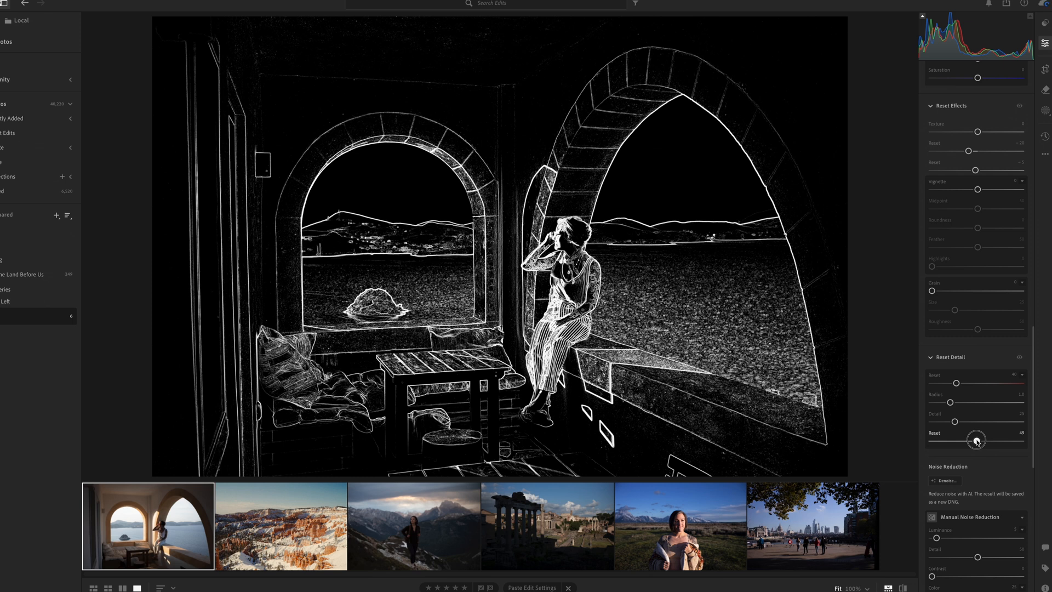
{"action": "left_click_drag", "start_coordinate": [977, 442], "coordinate": [980, 442]}
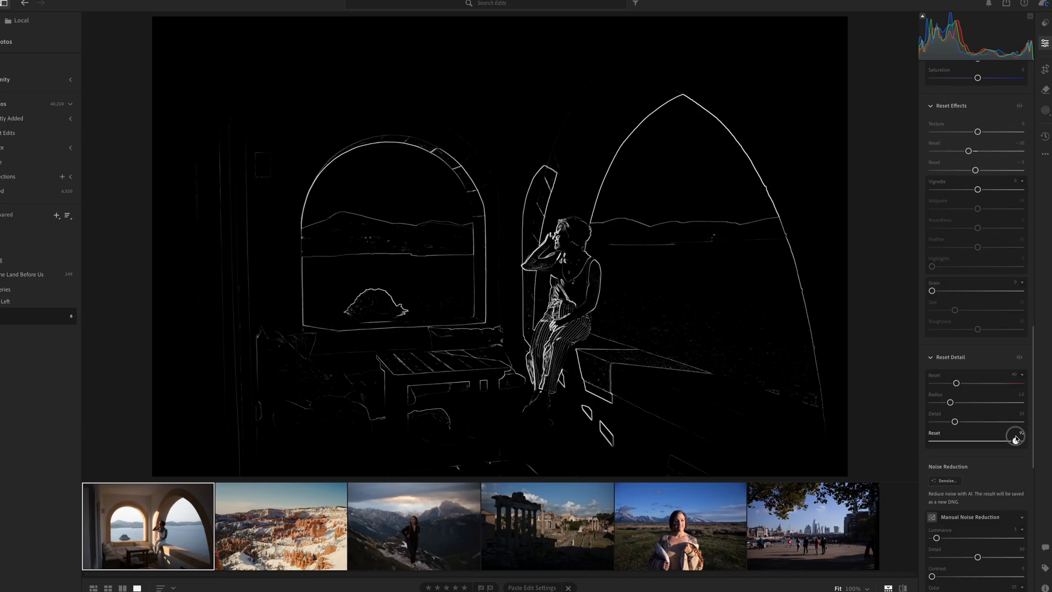
{"action": "left_click_drag", "start_coordinate": [1014, 440], "coordinate": [1010, 440]}
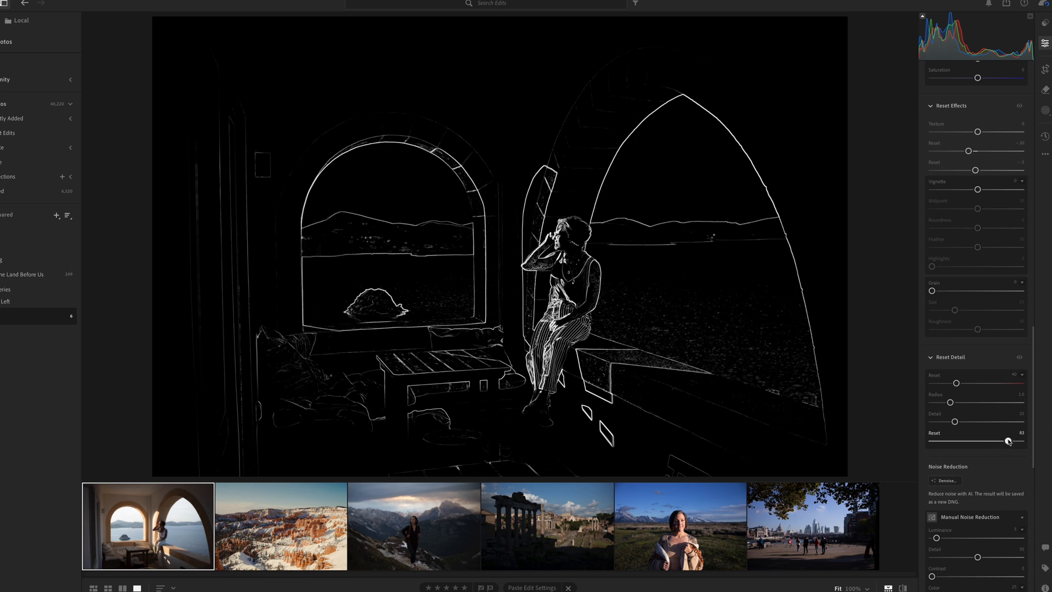
{"action": "left_click_drag", "start_coordinate": [1008, 441], "coordinate": [1008, 441]}
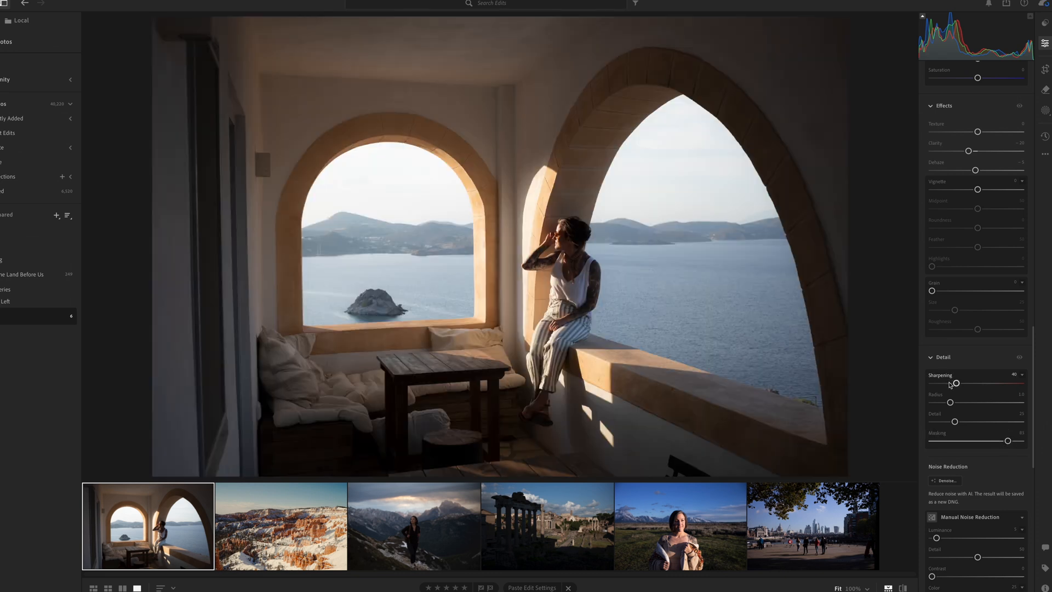
{"action": "left_click_drag", "start_coordinate": [949, 382], "coordinate": [946, 382]}
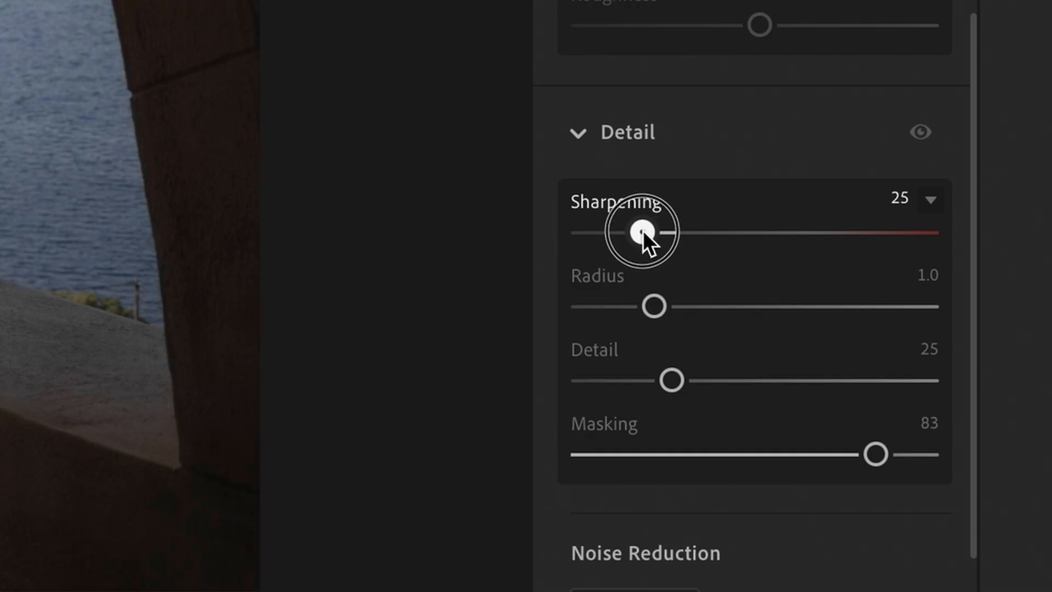
{"action": "left_click_drag", "start_coordinate": [640, 231], "coordinate": [643, 226]}
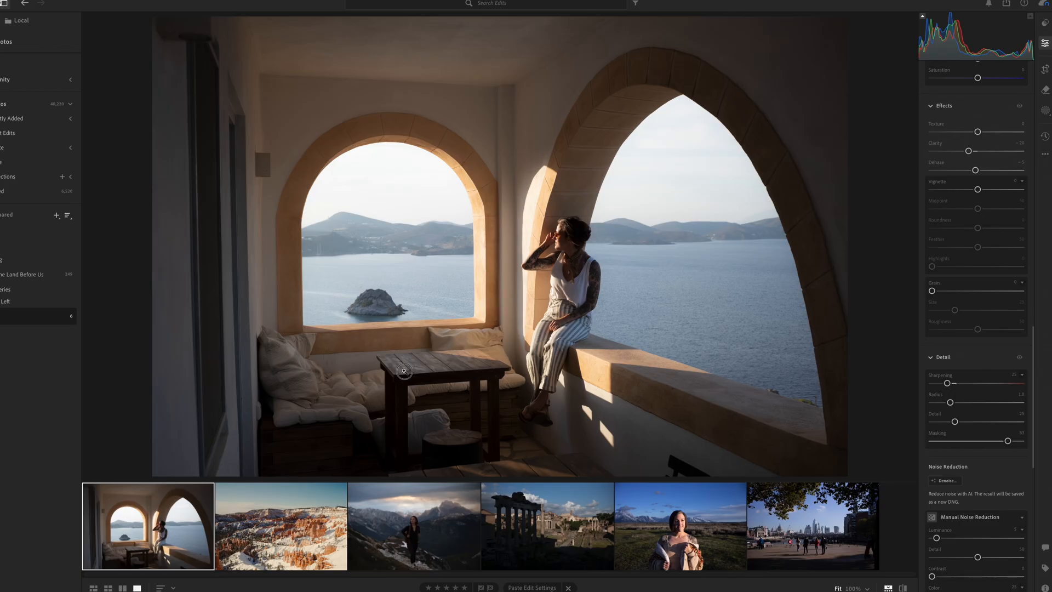
Step: Inspect the wooden table up close and compare it with and without the Detail adjustments
{"action": "left_click", "coordinate": [404, 371]}
{"action": "left_click_drag", "start_coordinate": [432, 385], "coordinate": [458, 345]}
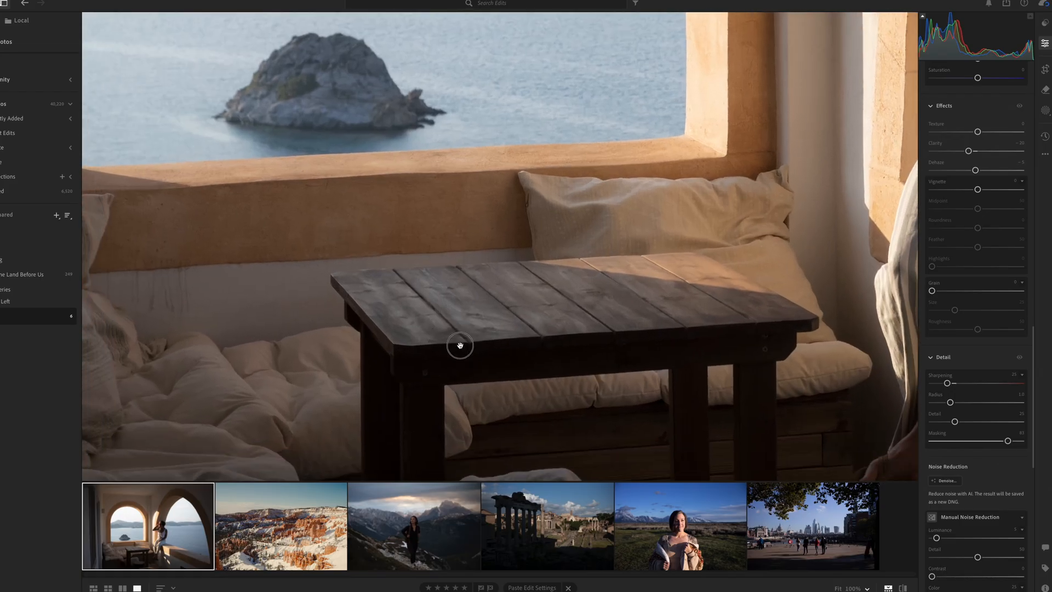
{"action": "left_click", "coordinate": [1018, 358]}
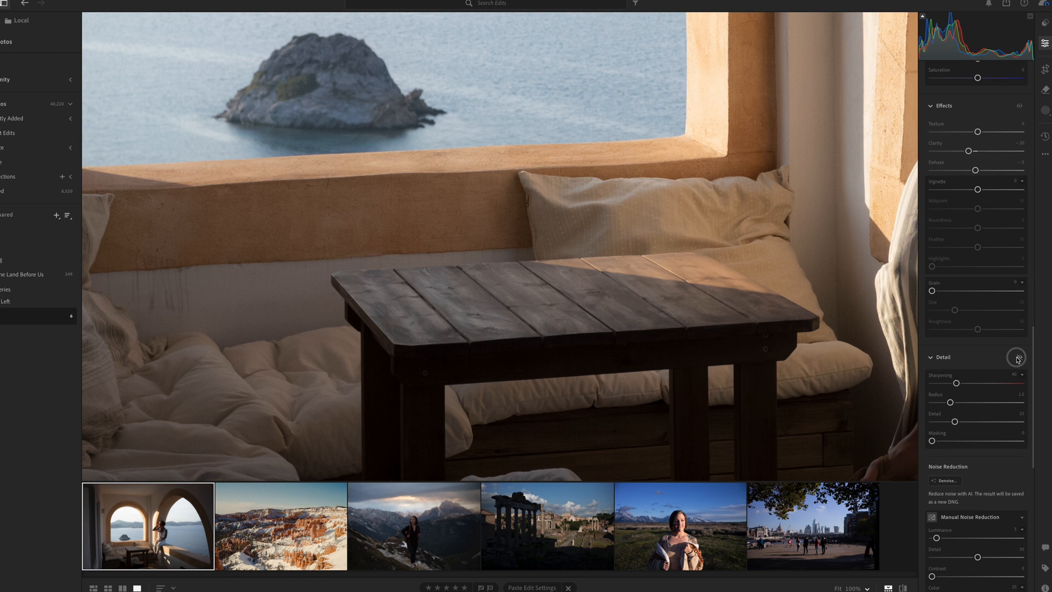
{"action": "left_click", "coordinate": [1018, 358]}
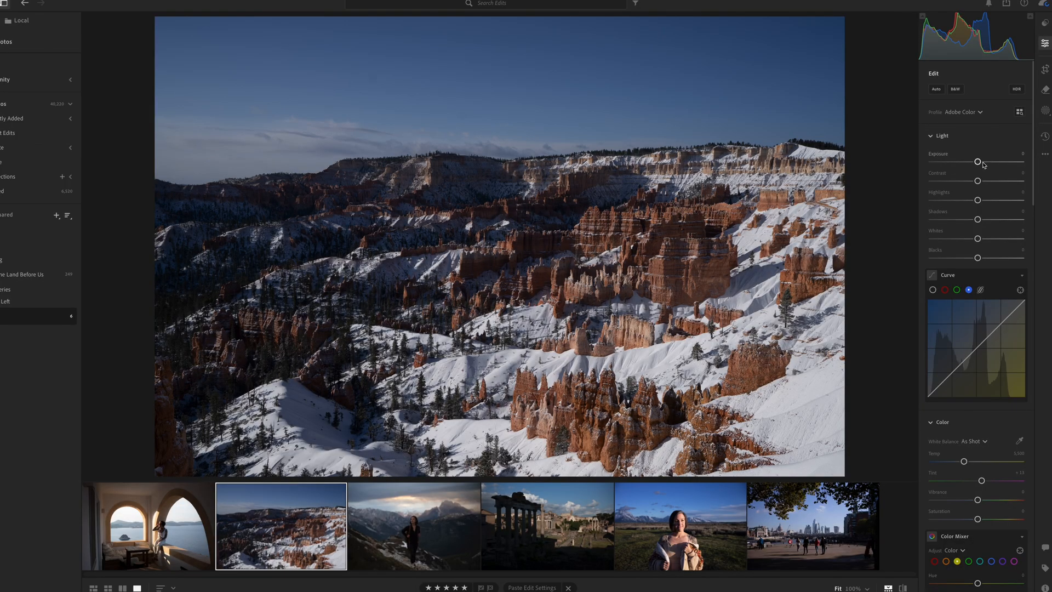
Step: Raise the snowy canyon photo's Exposure to about +1.2 and shift its blue hue to about -10 in the Color Mixer
{"action": "left_click_drag", "start_coordinate": [979, 163], "coordinate": [988, 160]}
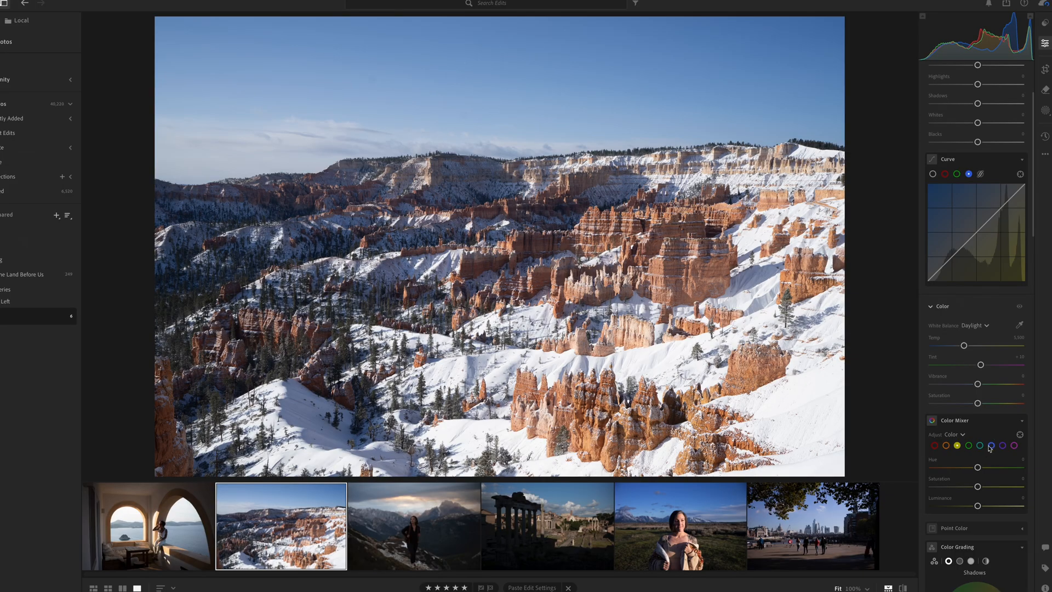
{"action": "left_click", "coordinate": [990, 446]}
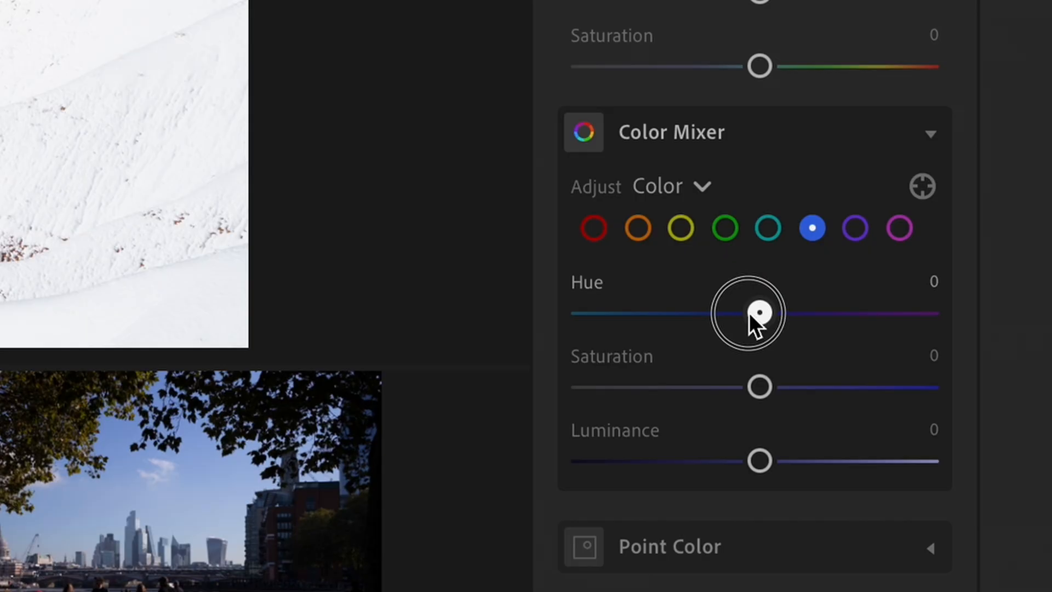
{"action": "left_click_drag", "start_coordinate": [974, 467], "coordinate": [970, 467]}
{"action": "left_click_drag", "start_coordinate": [732, 310], "coordinate": [624, 310]}
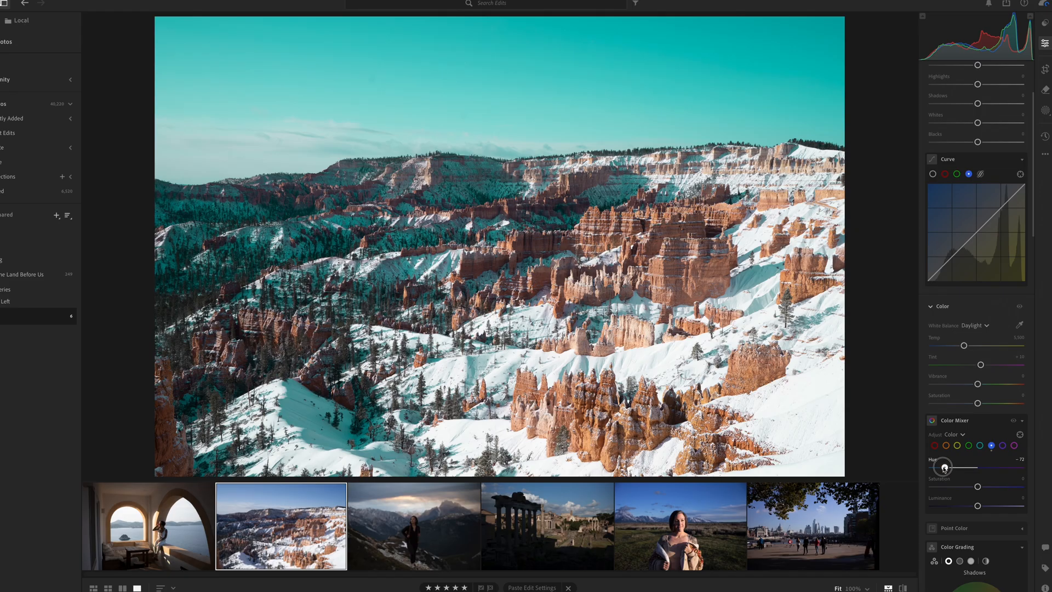
{"action": "left_click_drag", "start_coordinate": [944, 468], "coordinate": [970, 468]}
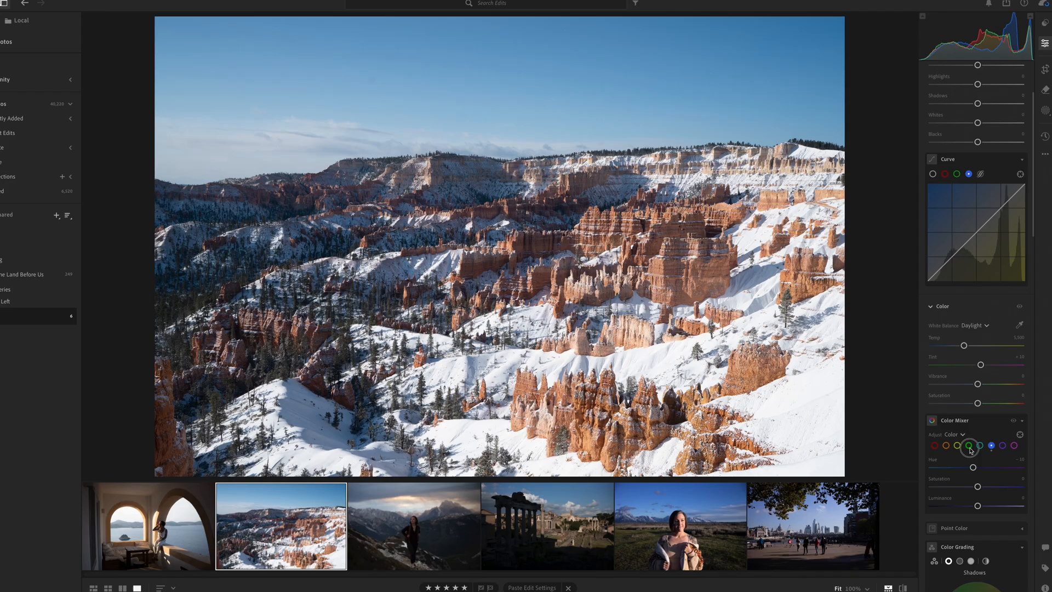
Step: Set the green hue to +40 in the Color Mixer and lower the green saturation and luminance
{"action": "left_click", "coordinate": [724, 228]}
{"action": "left_click_drag", "start_coordinate": [978, 468], "coordinate": [997, 470]}
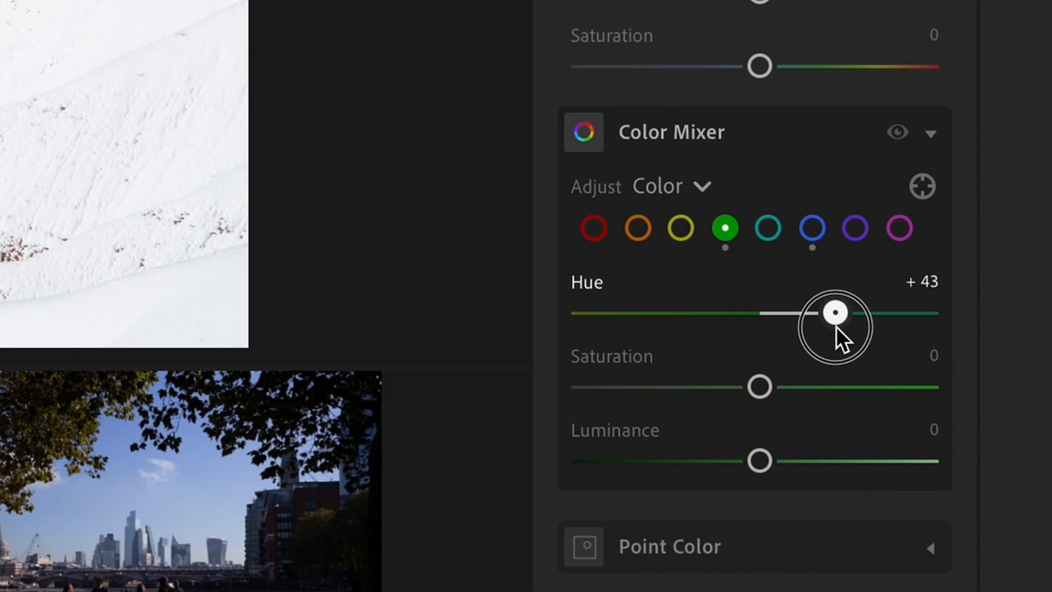
{"action": "left_click_drag", "start_coordinate": [836, 326], "coordinate": [831, 330]}
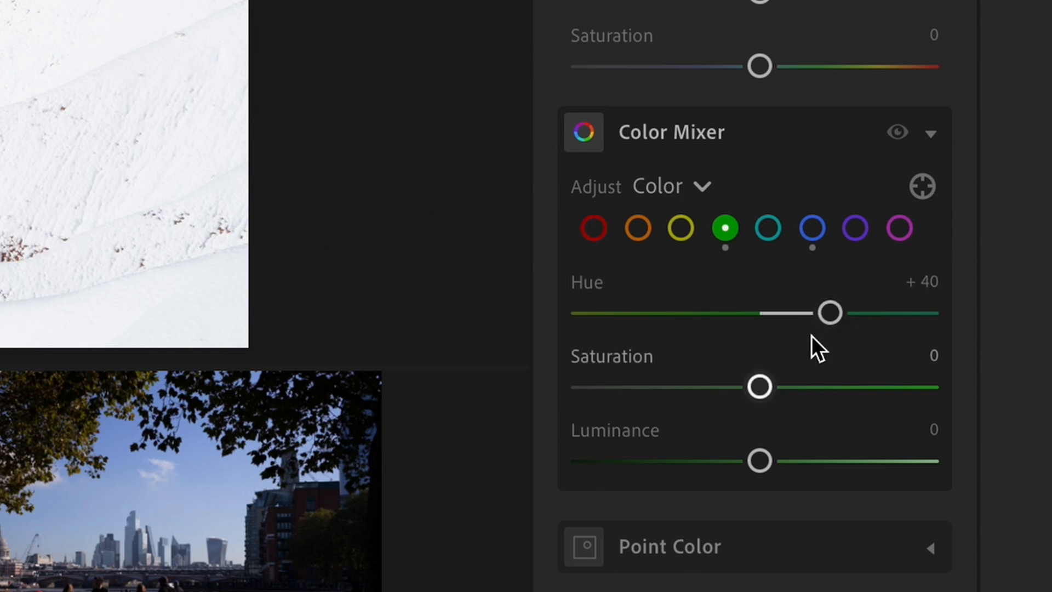
{"action": "left_click_drag", "start_coordinate": [756, 386], "coordinate": [719, 392]}
{"action": "left_click_drag", "start_coordinate": [756, 460], "coordinate": [739, 462]}
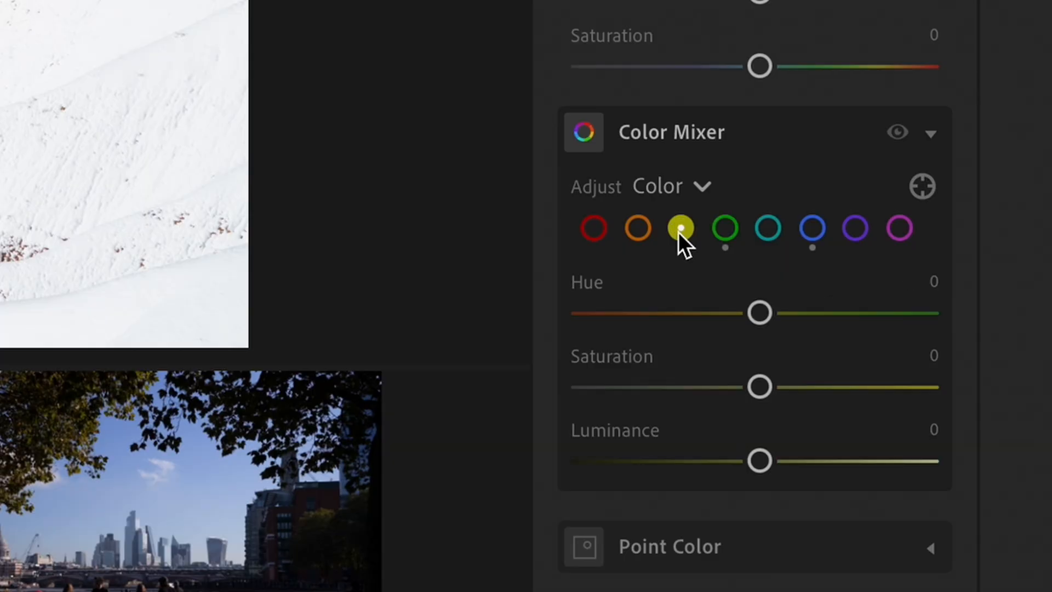
Step: Lower the yellow hue to about -15 and the yellow luminance to about -10 in the Color Mixer
{"action": "left_click_drag", "start_coordinate": [760, 312], "coordinate": [734, 308]}
{"action": "left_click_drag", "start_coordinate": [760, 461], "coordinate": [745, 464]}
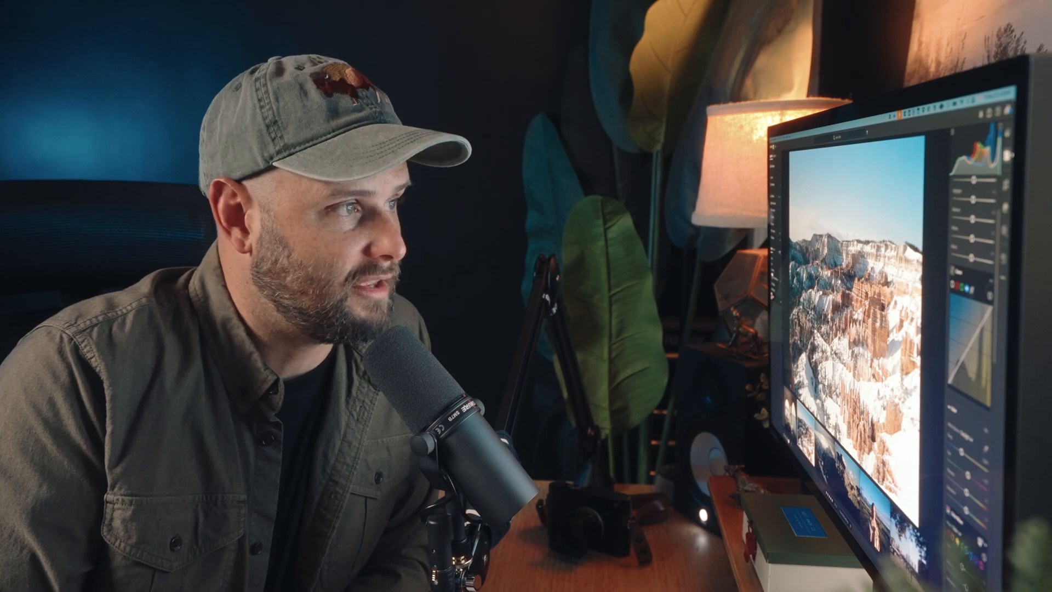
{"action": "left_click", "coordinate": [1009, 422]}
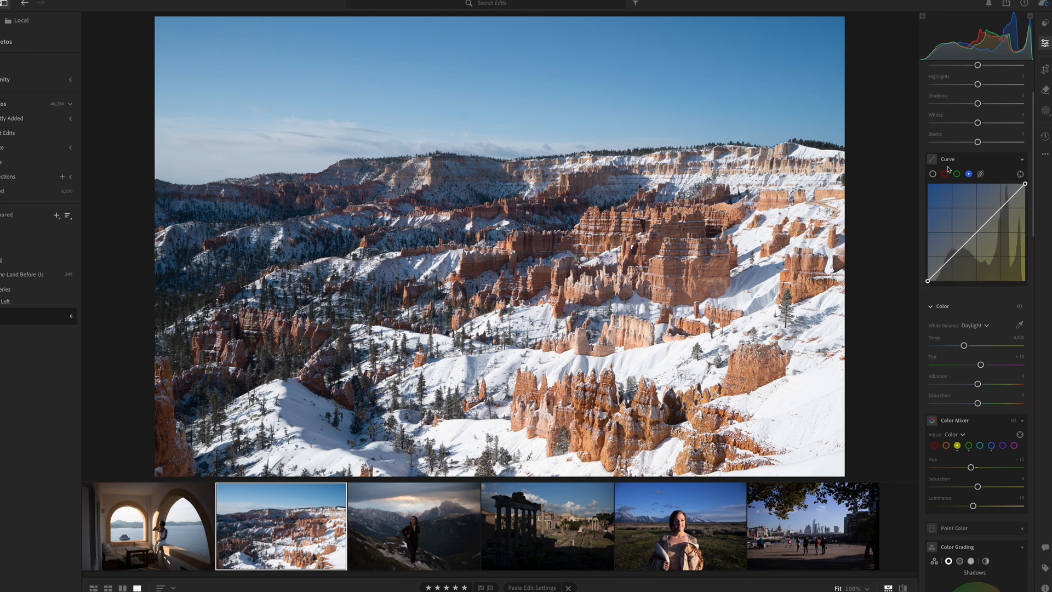
Step: Shape the blue channel's tone curve into a gentle S by lowering the shadows and raising the highlights
{"action": "left_click", "coordinate": [932, 175]}
{"action": "left_click", "coordinate": [945, 174]}
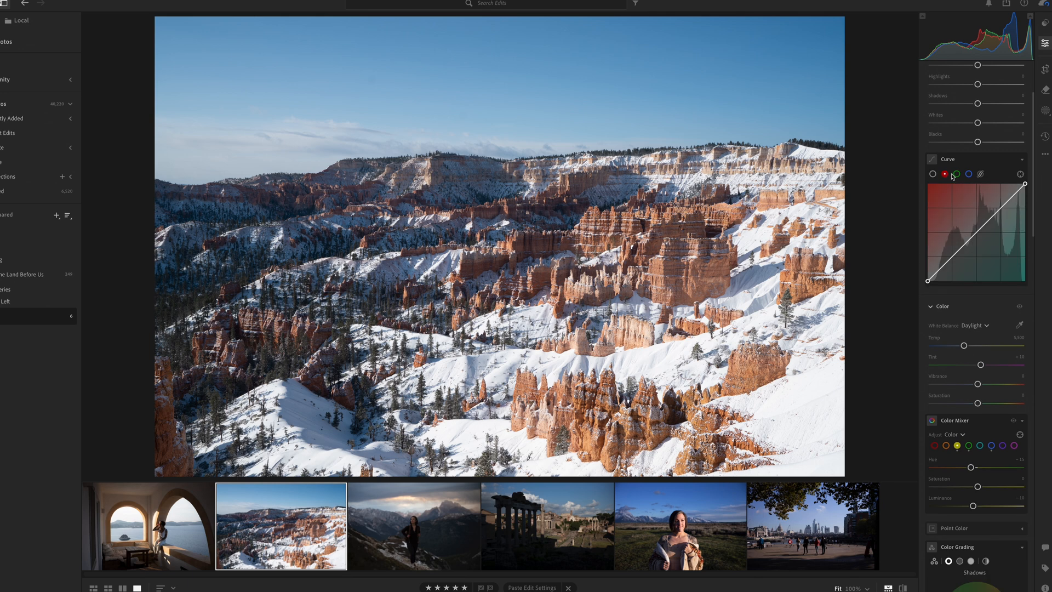
{"action": "left_click", "coordinate": [969, 175]}
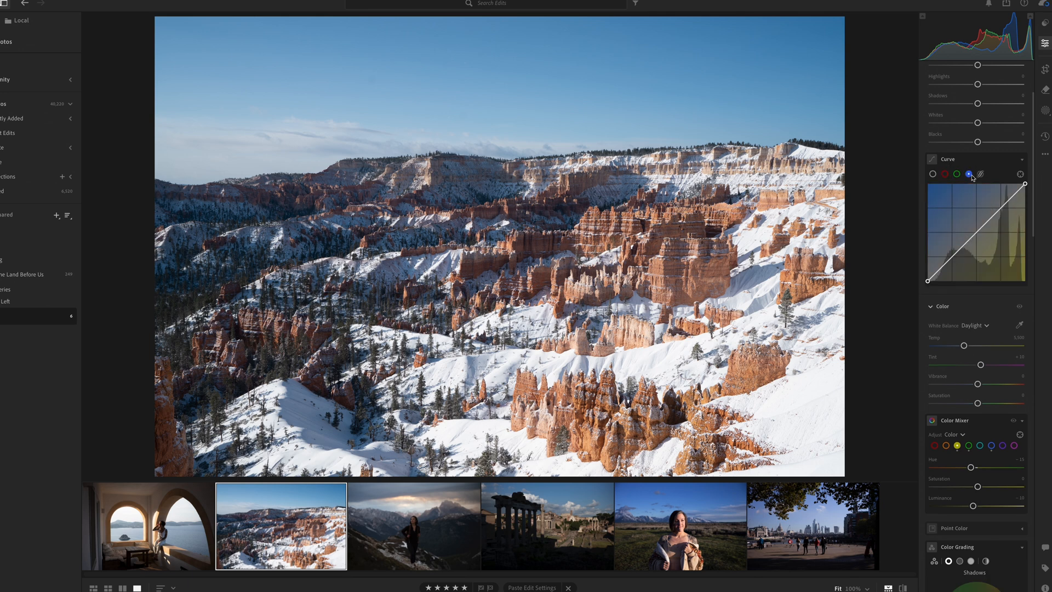
{"action": "left_click_drag", "start_coordinate": [954, 254], "coordinate": [955, 258]}
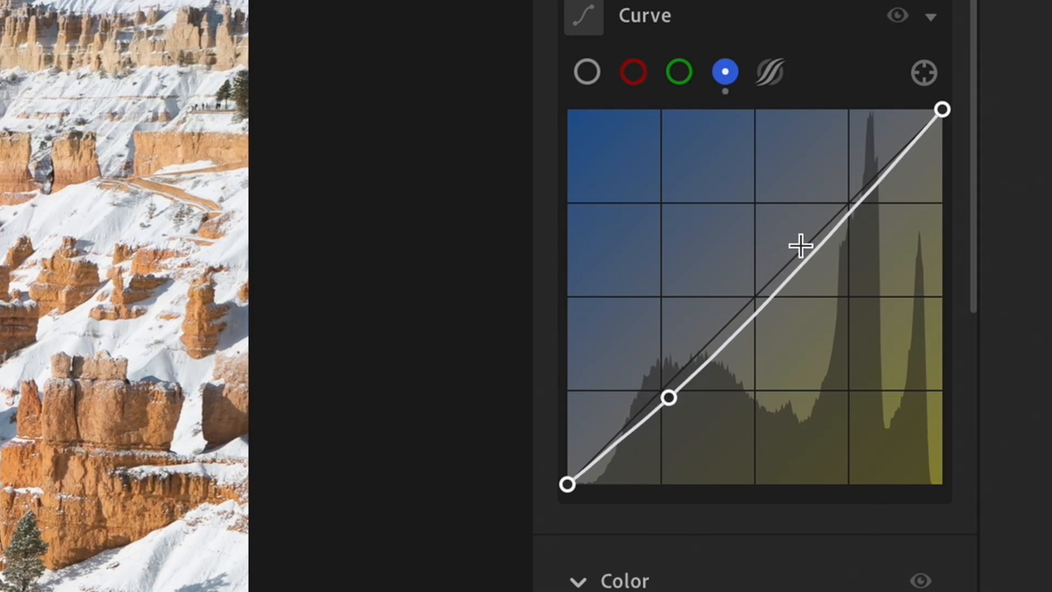
{"action": "left_click_drag", "start_coordinate": [801, 246], "coordinate": [792, 194]}
{"action": "left_click_drag", "start_coordinate": [669, 396], "coordinate": [682, 413]}
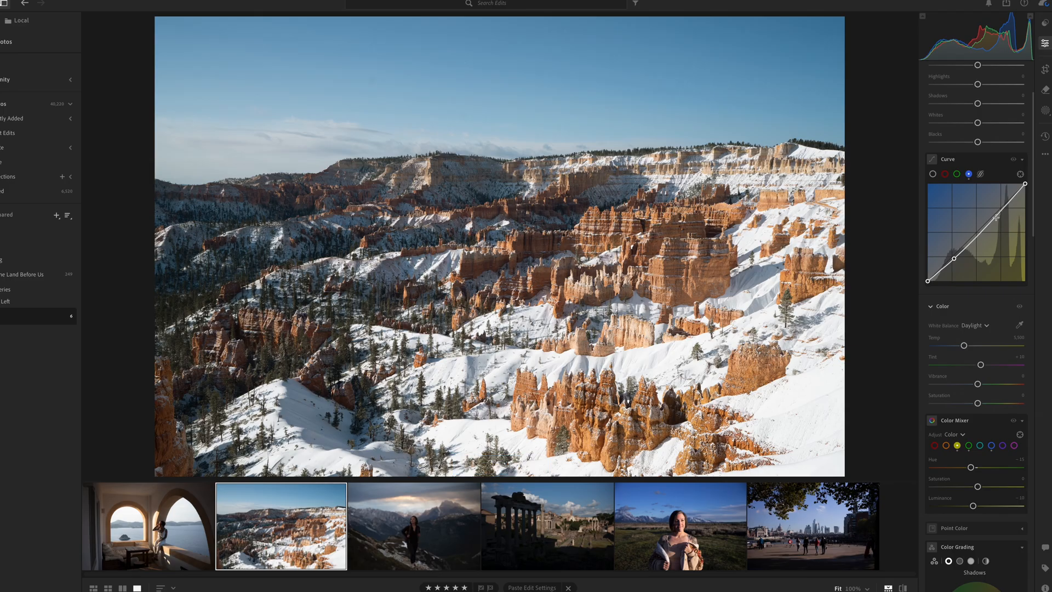
{"action": "left_click_drag", "start_coordinate": [993, 218], "coordinate": [994, 213]}
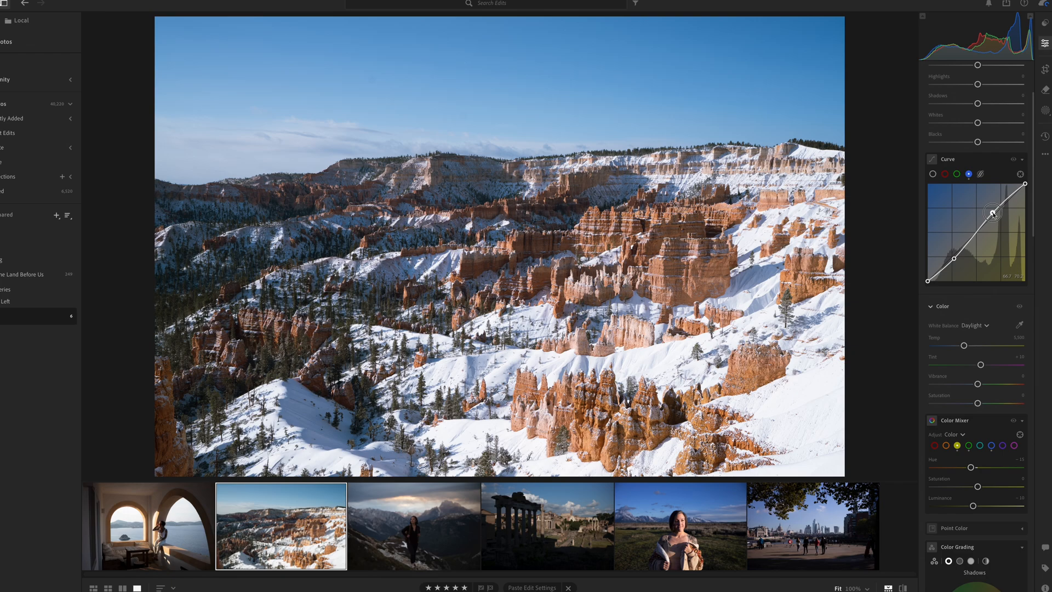
Step: Copy the blue channel's curve settings and paste them into the green and red channels
{"action": "right_click", "coordinate": [993, 214]}
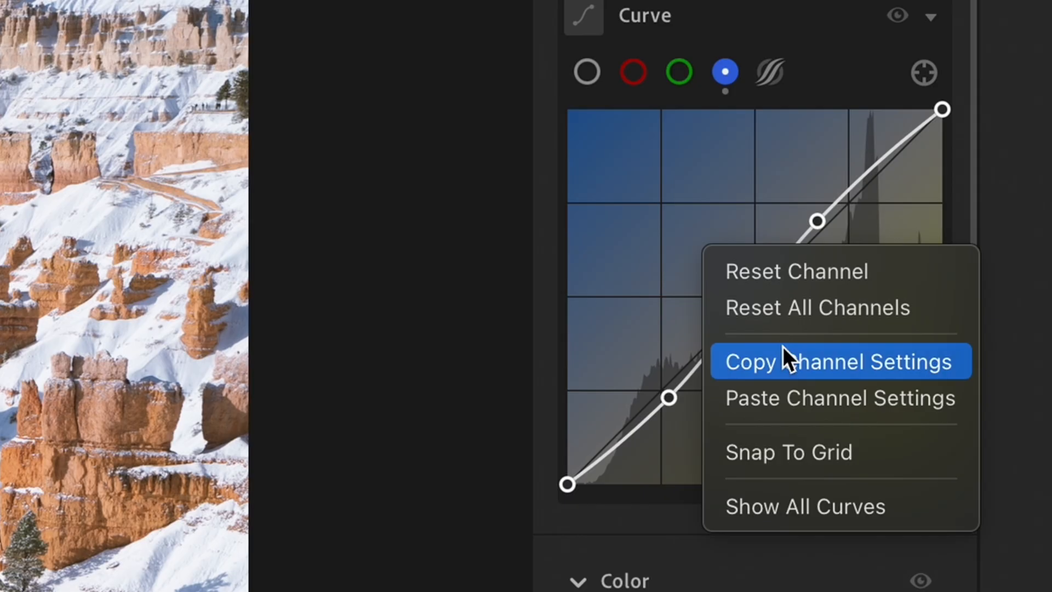
{"action": "left_click", "coordinate": [984, 247]}
{"action": "left_click", "coordinate": [679, 72]}
{"action": "right_click", "coordinate": [736, 233]}
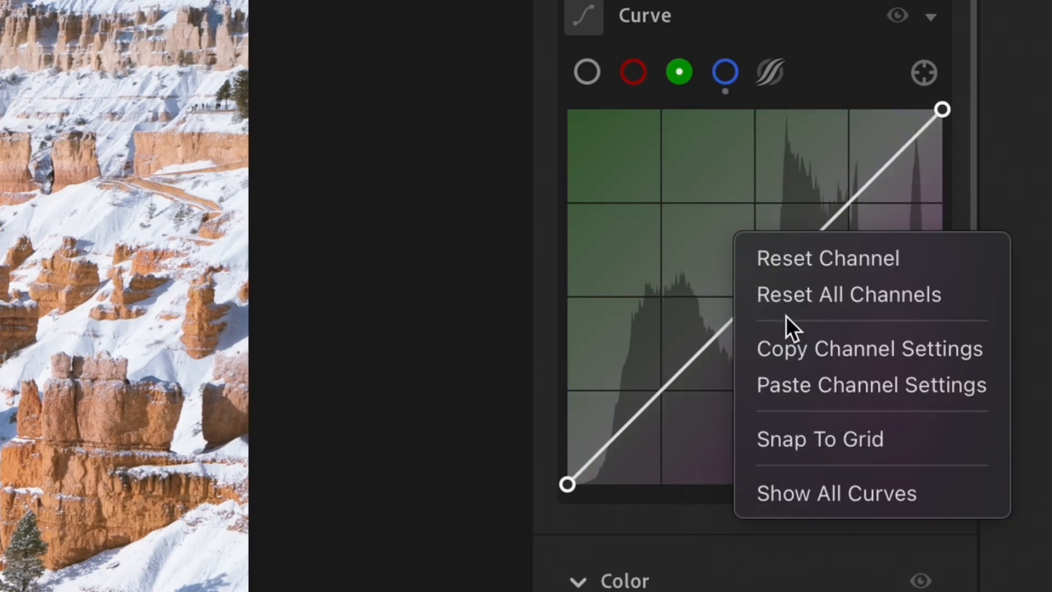
{"action": "left_click", "coordinate": [803, 369]}
{"action": "left_click", "coordinate": [634, 72]}
{"action": "right_click", "coordinate": [680, 213]}
{"action": "left_click", "coordinate": [738, 359]}
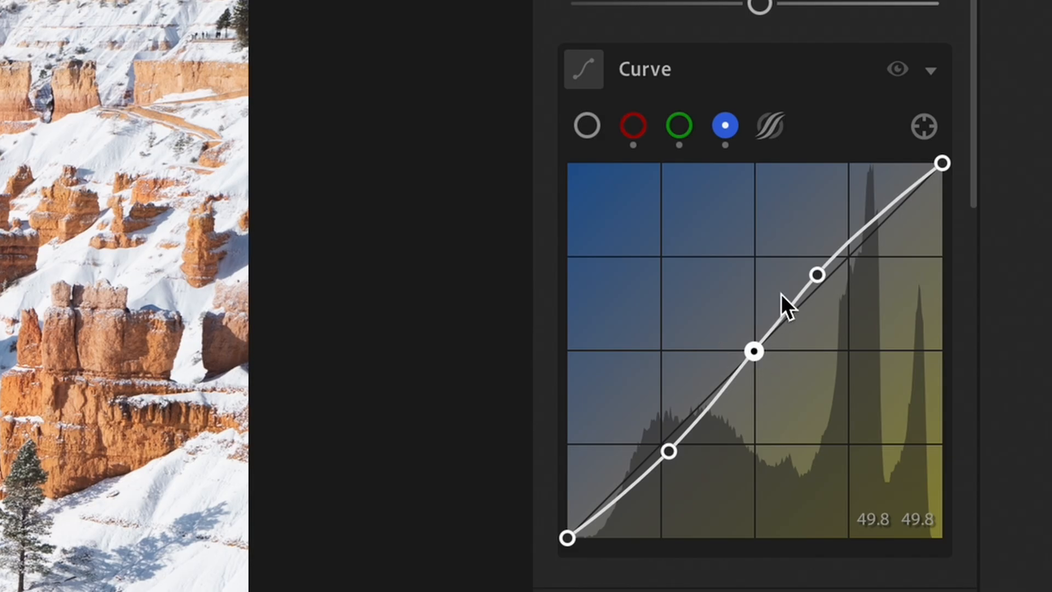
Step: Move the upper highlight point of the blue curve closer to the diagonal, at about 73 input and 73 output
{"action": "left_click_drag", "start_coordinate": [816, 273], "coordinate": [841, 268]}
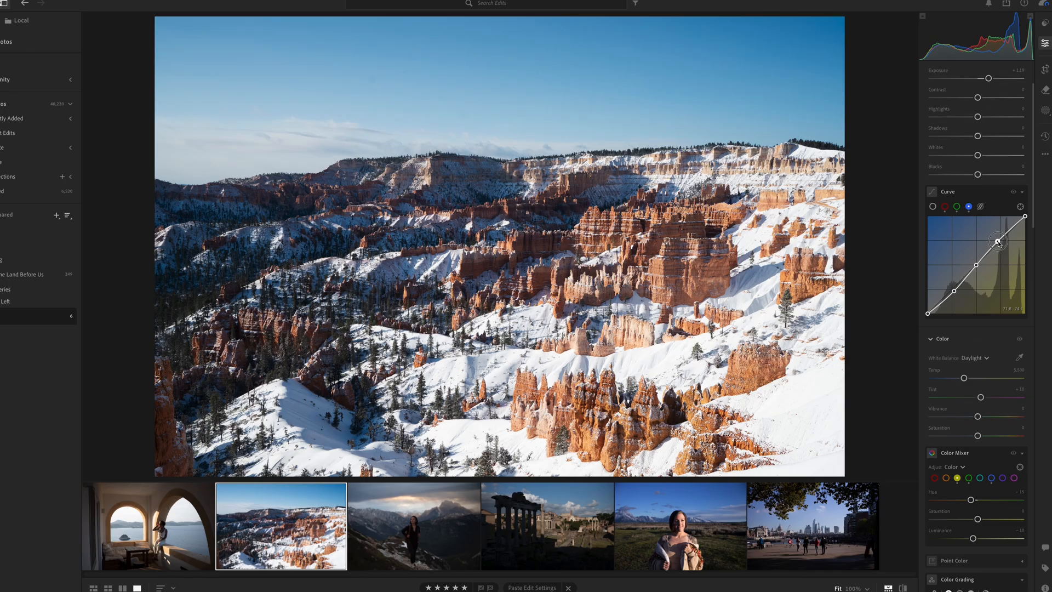
{"action": "left_click_drag", "start_coordinate": [998, 244], "coordinate": [999, 246]}
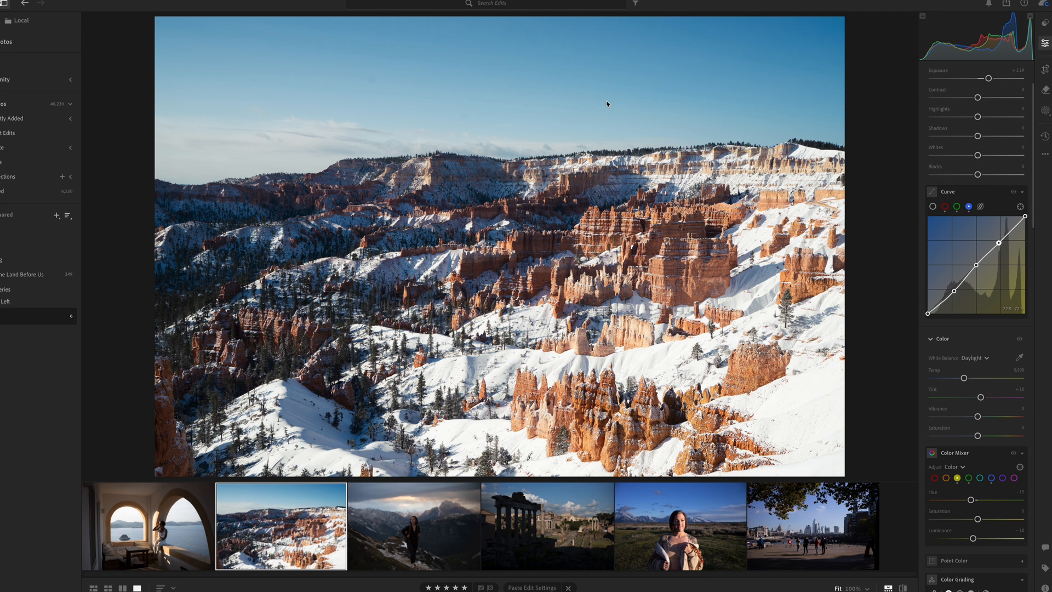
Step: Compare the canyon photo with and without its tone curve adjustments by repeatedly switching the curve's effect off and on
{"action": "left_click", "coordinate": [1013, 192]}
{"action": "left_click", "coordinate": [1013, 192]}
{"action": "left_click", "coordinate": [1012, 193]}
{"action": "left_click", "coordinate": [1012, 192]}
{"action": "left_click", "coordinate": [1012, 192]}
{"action": "left_click", "coordinate": [1012, 192]}
{"action": "left_click", "coordinate": [1012, 192]}
{"action": "left_click", "coordinate": [1012, 192]}
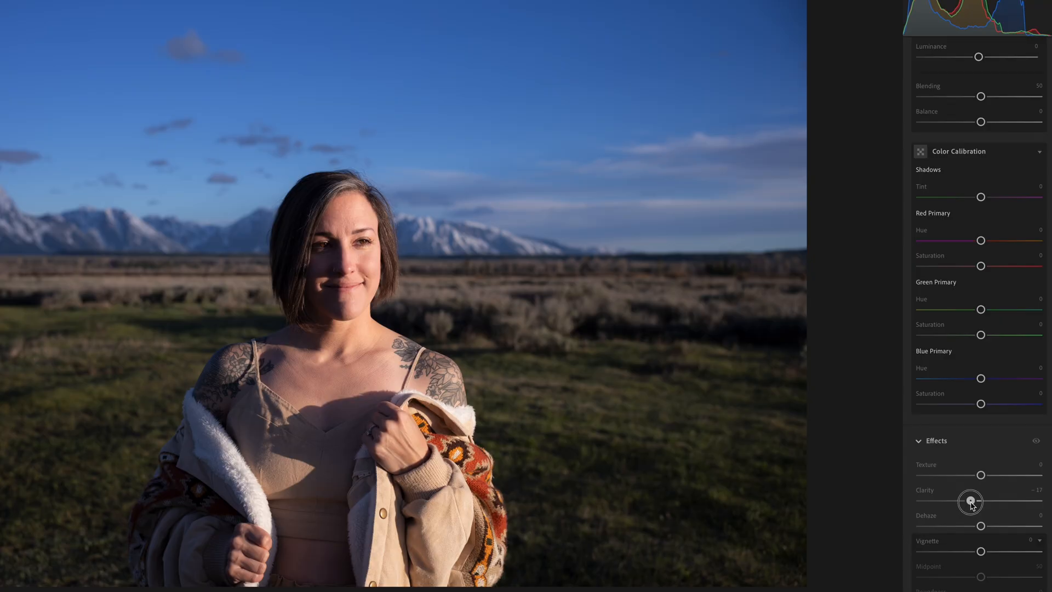
Step: Set the portrait's Clarity to -20 and Dehaze to -5, and refine its sharpening with Masking at 70 and a slightly lower amount
{"action": "left_click_drag", "start_coordinate": [971, 500], "coordinate": [978, 525]}
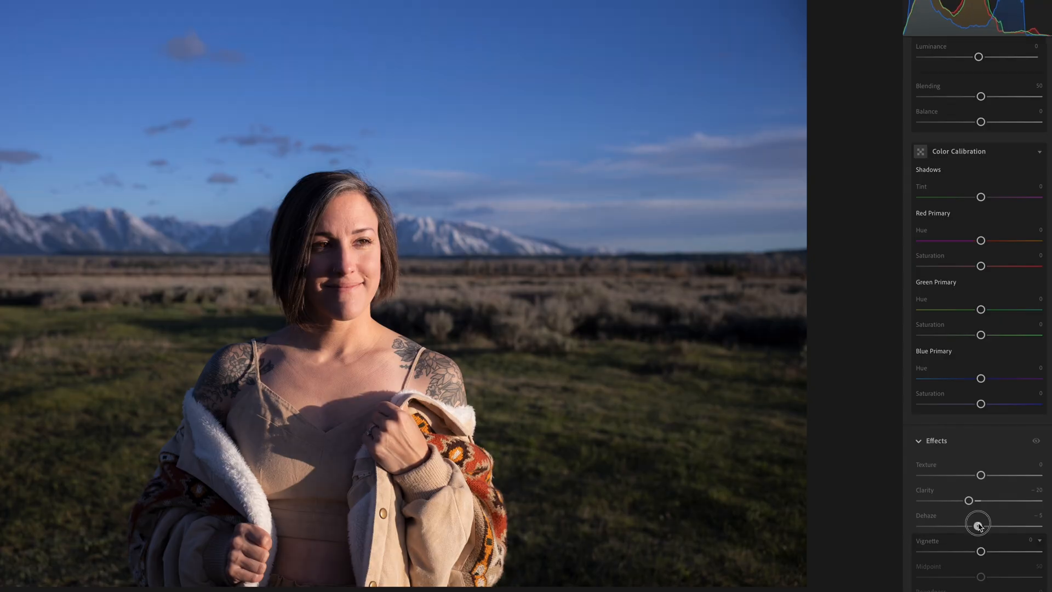
{"action": "scroll", "coordinate": [978, 526], "scroll_direction": "down", "scroll_amount": 4}
{"action": "scroll", "coordinate": [978, 383], "scroll_direction": "down", "scroll_amount": 3}
{"action": "left_click_drag", "start_coordinate": [919, 455], "coordinate": [1003, 457]}
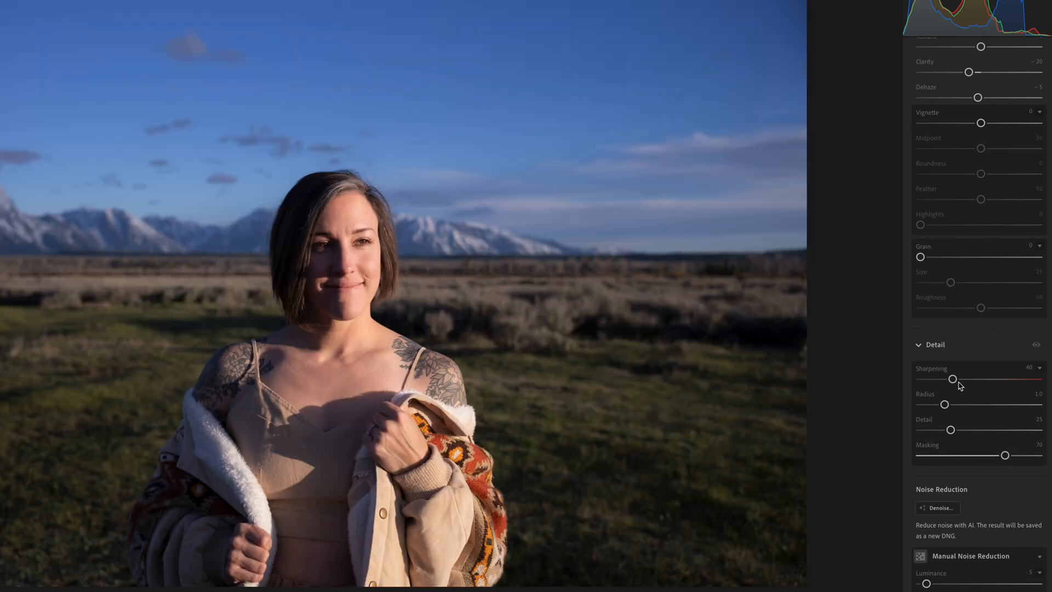
{"action": "left_click_drag", "start_coordinate": [942, 380], "coordinate": [943, 386]}
Step: Shift the portrait's blue hue toward aqua, and raise the green hue while lowering the green luminance in the Color Mixer
{"action": "scroll", "coordinate": [1000, 223], "scroll_direction": "up", "scroll_amount": 10}
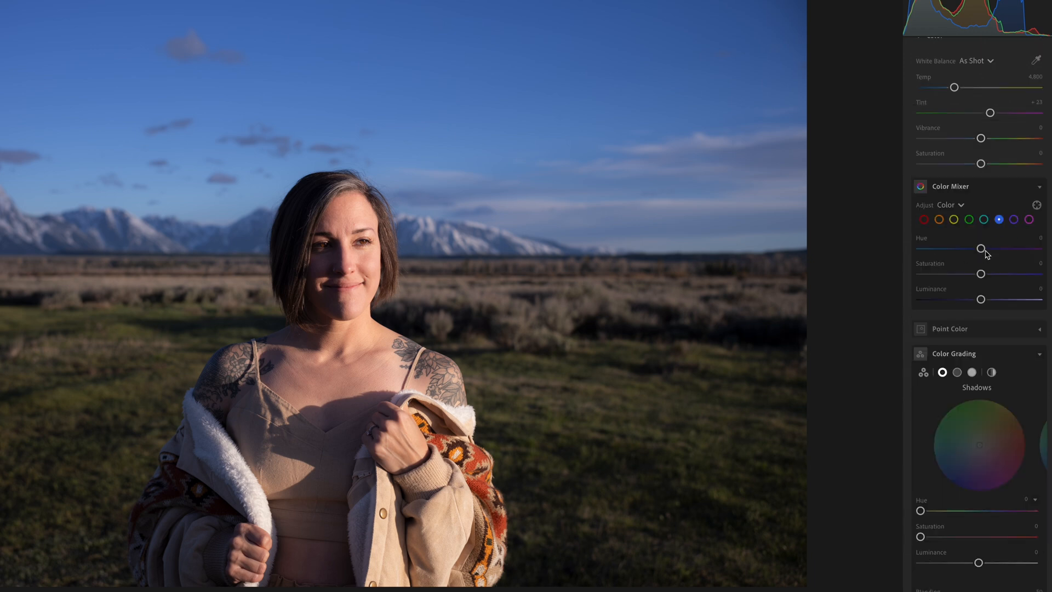
{"action": "left_click_drag", "start_coordinate": [984, 253], "coordinate": [982, 255]}
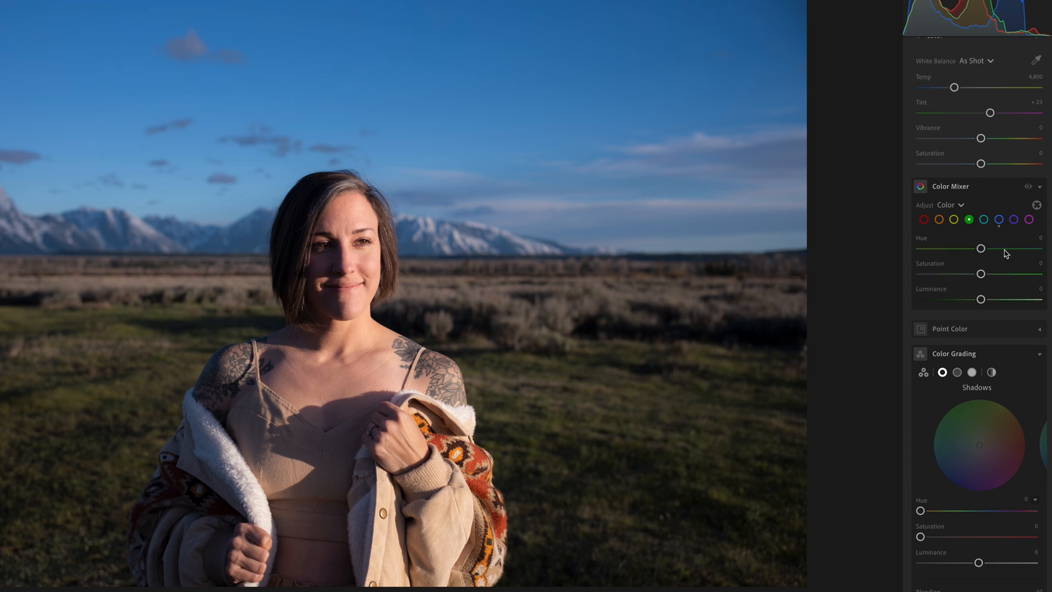
{"action": "left_click", "coordinate": [1003, 249]}
{"action": "left_click_drag", "start_coordinate": [980, 274], "coordinate": [975, 299]}
Step: Set the portrait's yellow hue to -25 and yellow luminance to -10 in the Color Mixer
{"action": "left_click", "coordinate": [956, 220]}
{"action": "left_click_drag", "start_coordinate": [968, 246], "coordinate": [965, 248]}
{"action": "left_click_drag", "start_coordinate": [980, 299], "coordinate": [976, 301]}
Step: Change the portrait's white balance from As Shot to the Daylight preset
{"action": "scroll", "coordinate": [981, 246], "scroll_direction": "up", "scroll_amount": 3}
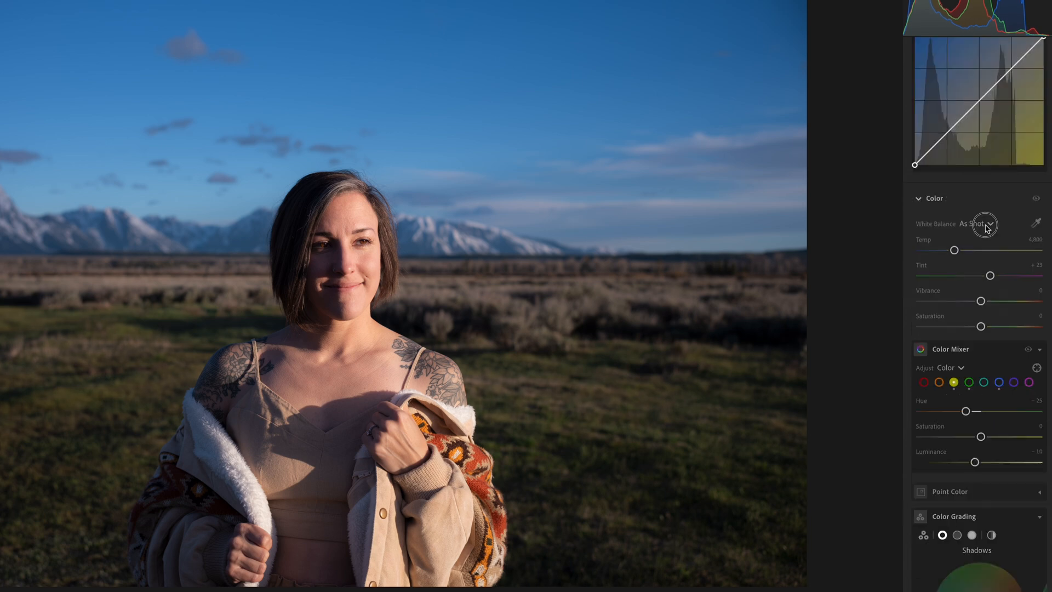
{"action": "left_click", "coordinate": [978, 223]}
{"action": "left_click", "coordinate": [977, 280]}
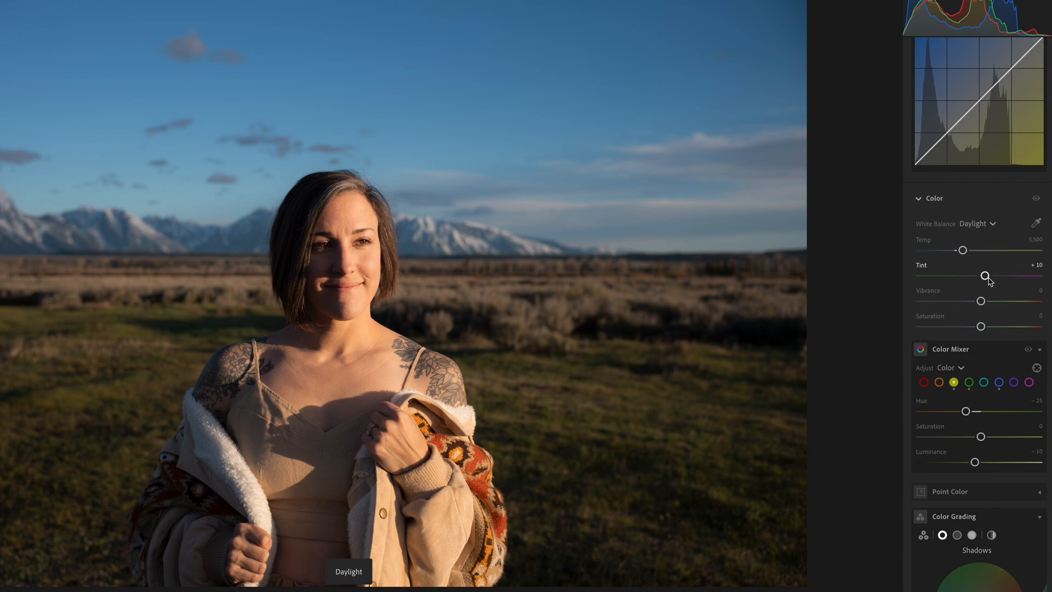
Step: Shape the portrait's blue channel curve into a gentle S with a lowered shadow point and a raised highlight point
{"action": "scroll", "coordinate": [975, 231], "scroll_direction": "up", "scroll_amount": 5}
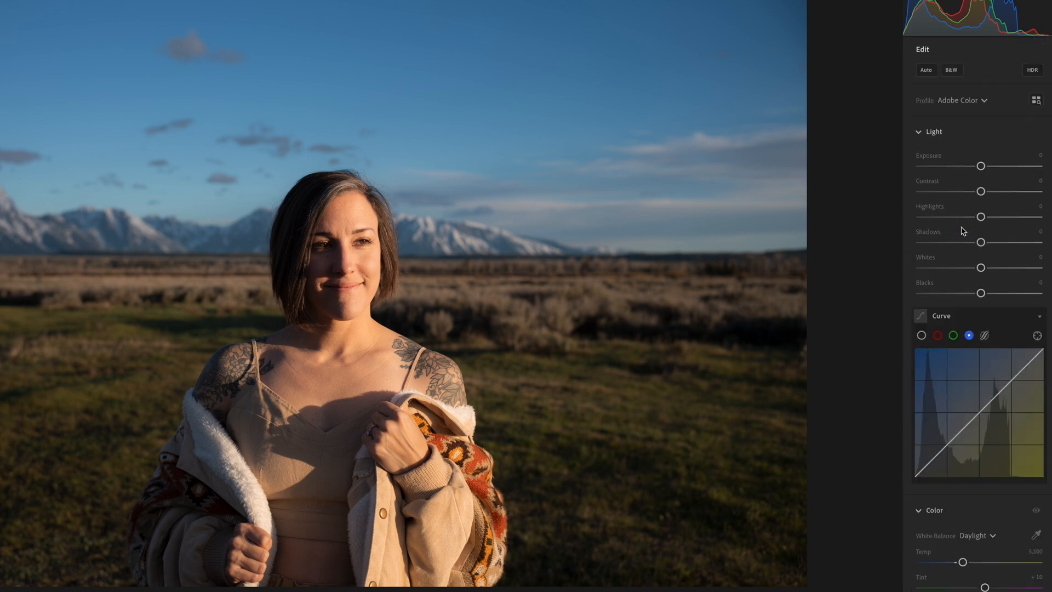
{"action": "left_click", "coordinate": [953, 440]}
{"action": "left_click_drag", "start_coordinate": [992, 398], "coordinate": [998, 393]}
Step: Paste the blue channel's curve settings into the portrait's green and red channels
{"action": "right_click", "coordinate": [984, 388]}
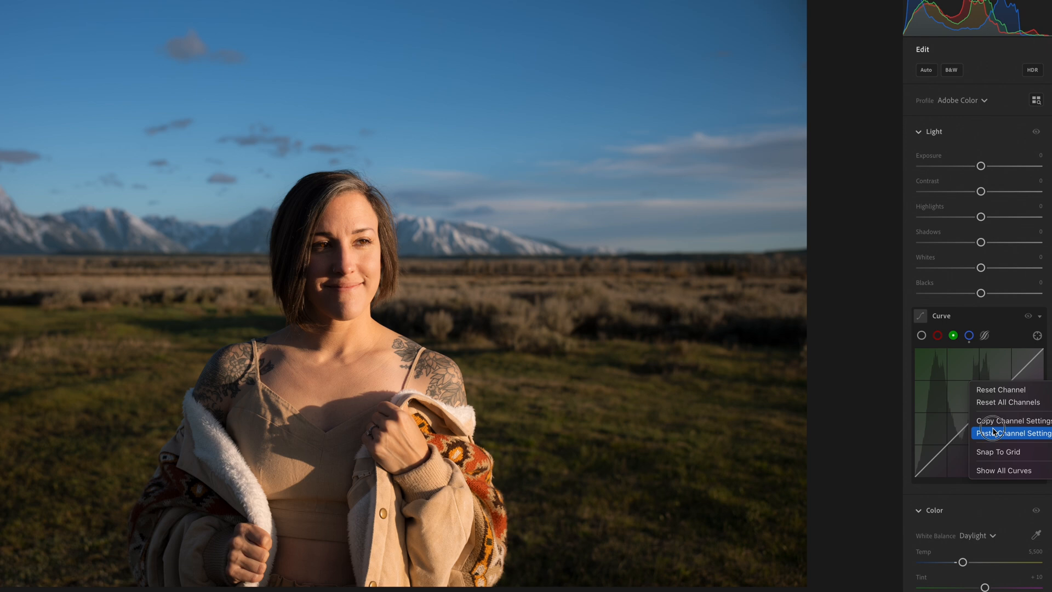
{"action": "left_click", "coordinate": [994, 432]}
{"action": "left_click", "coordinate": [937, 336]}
{"action": "right_click", "coordinate": [969, 391]}
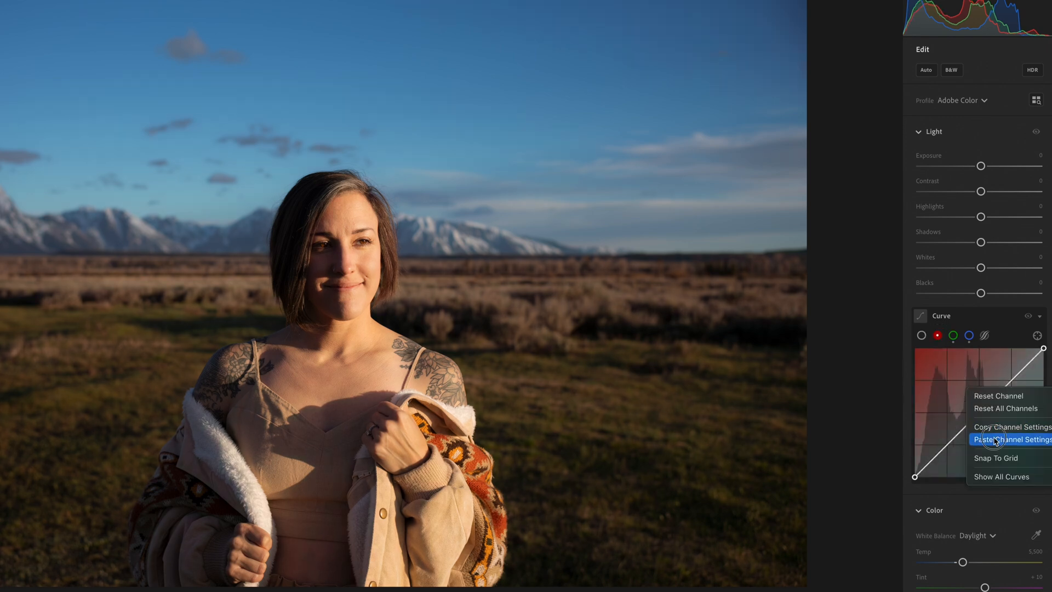
{"action": "left_click", "coordinate": [996, 440]}
Step: Pull the upper point of the portrait's blue curve closer to the diagonal and raise the exposure slightly
{"action": "left_click", "coordinate": [968, 336]}
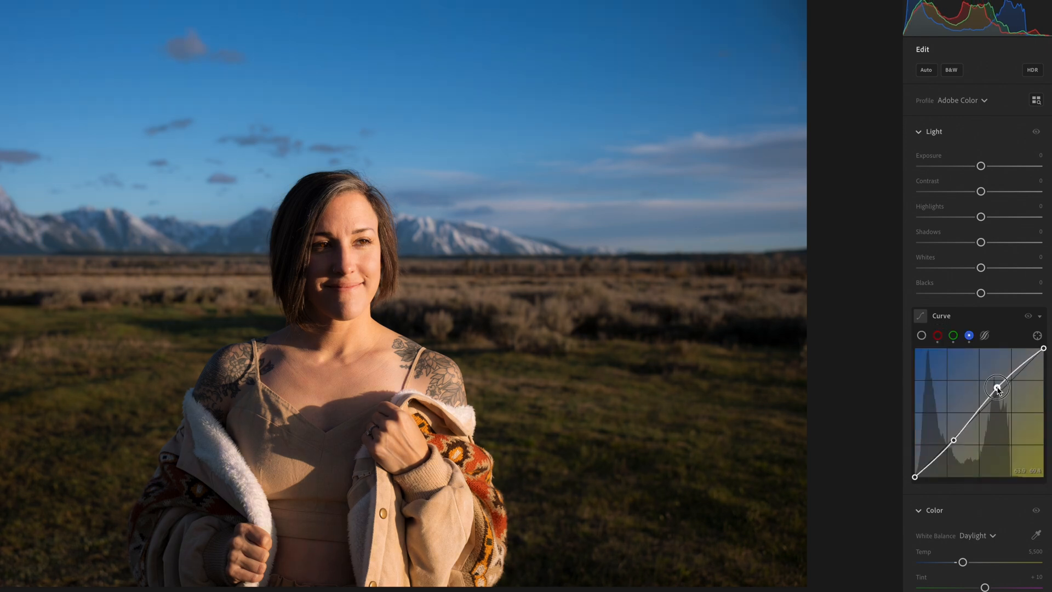
{"action": "left_click_drag", "start_coordinate": [997, 390], "coordinate": [999, 389]}
{"action": "left_click_drag", "start_coordinate": [979, 166], "coordinate": [982, 166]}
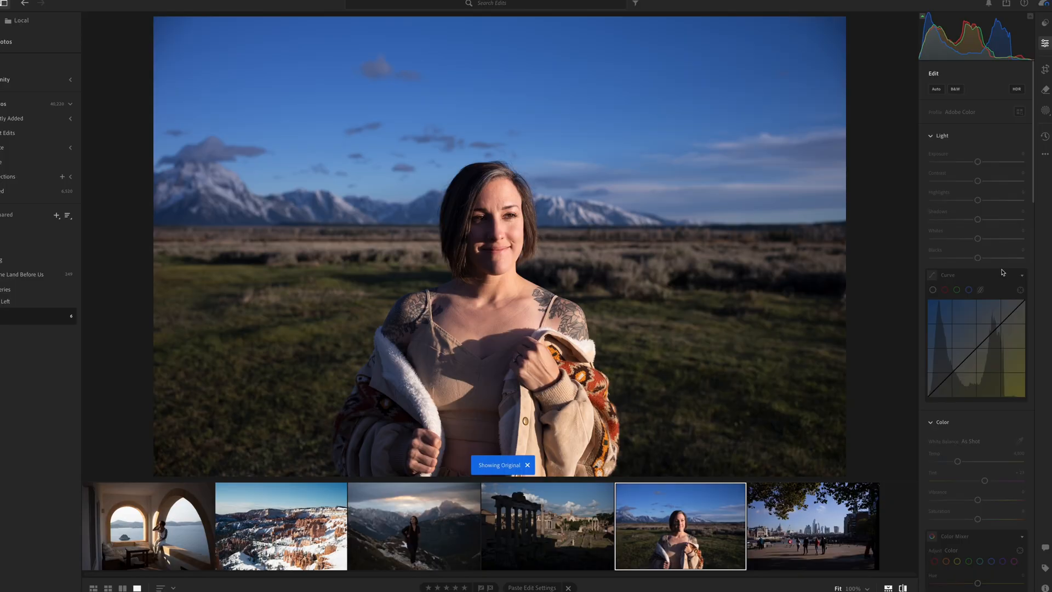
Step: Compare the edited portrait with its original version
{"action": "key", "text": "backslash"}
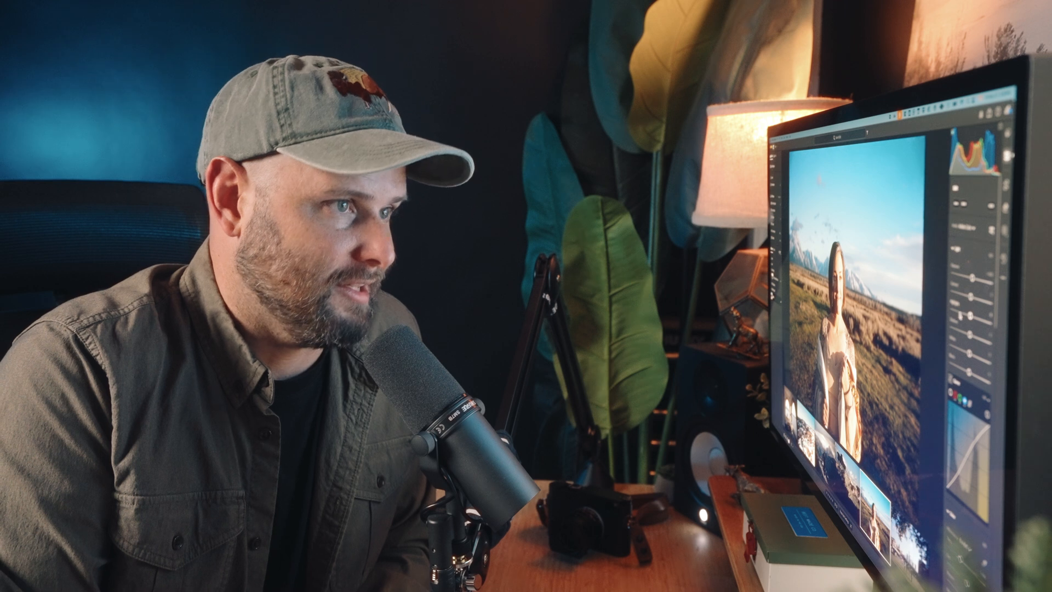
{"action": "scroll", "coordinate": [961, 496], "scroll_direction": "down", "scroll_amount": 6}
{"action": "scroll", "coordinate": [970, 383], "scroll_direction": "up", "scroll_amount": 6}
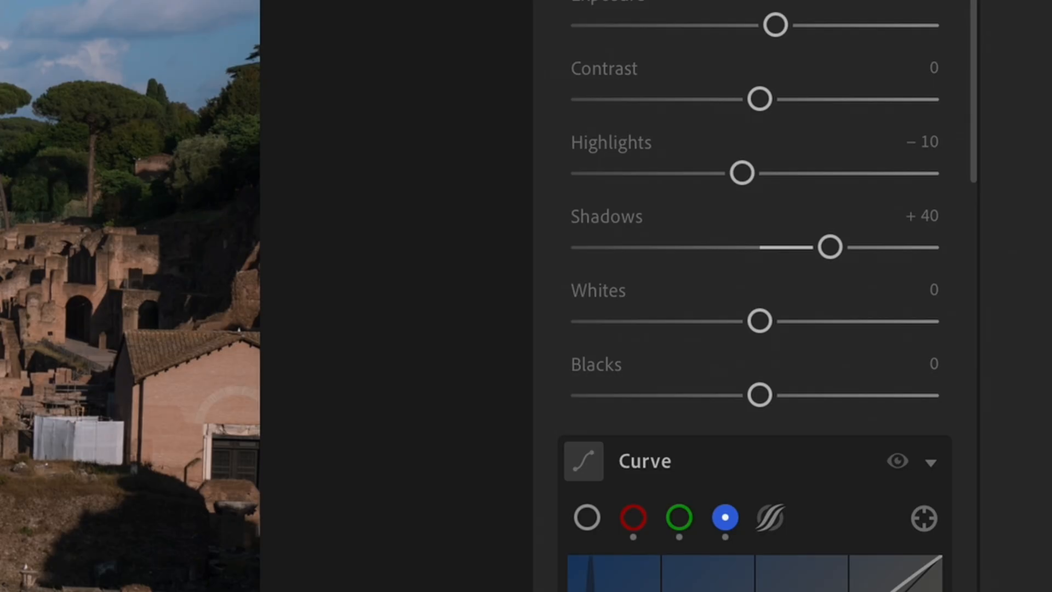
Step: Apply the Auto Upright correction to the photo of the Roman ruins in the crop geometry settings
{"action": "left_click", "coordinate": [1045, 70]}
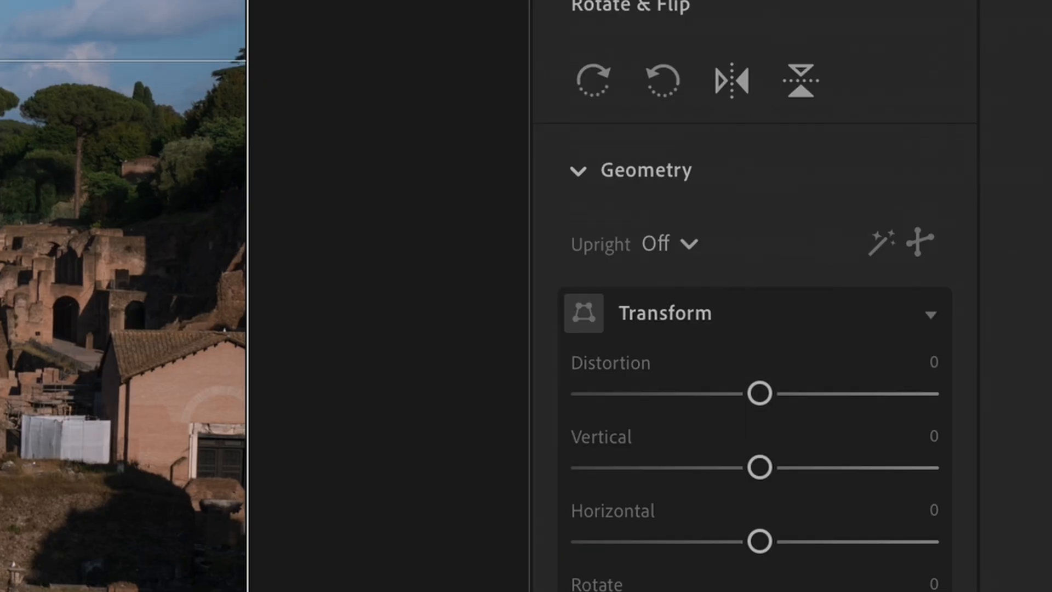
{"action": "left_click", "coordinate": [672, 245]}
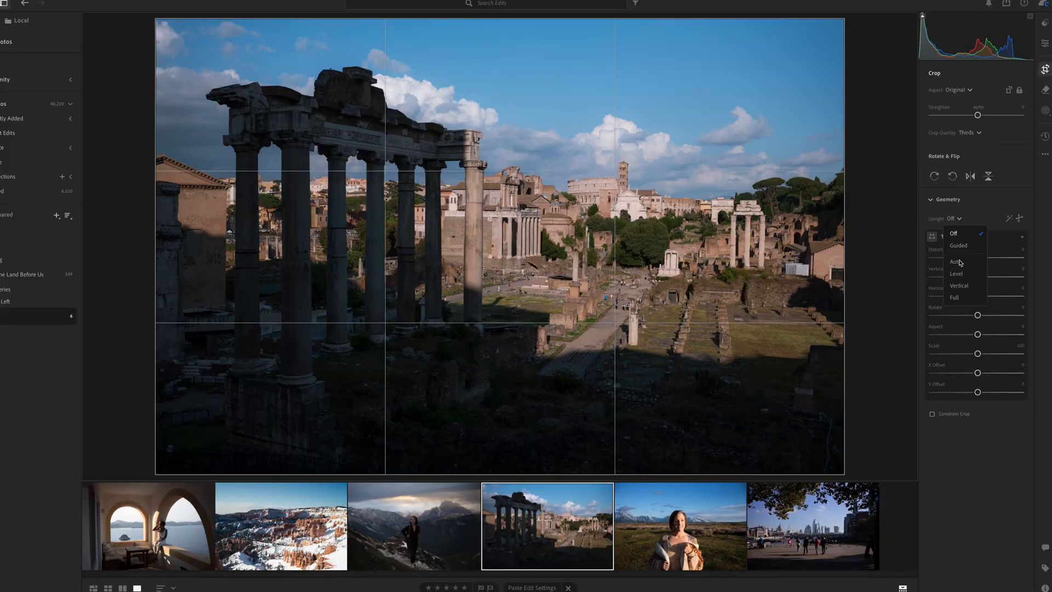
{"action": "left_click", "coordinate": [959, 261]}
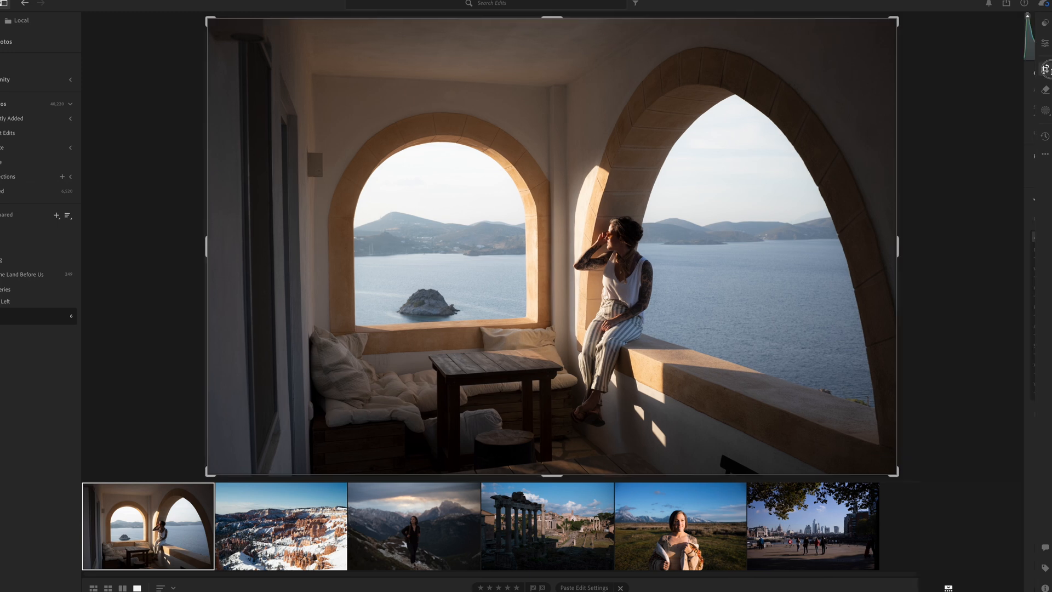
Step: Apply the Auto Upright correction to the photo of the woman sitting in the arched window
{"action": "key", "text": "c"}
{"action": "left_click", "coordinate": [953, 219]}
{"action": "left_click", "coordinate": [958, 258]}
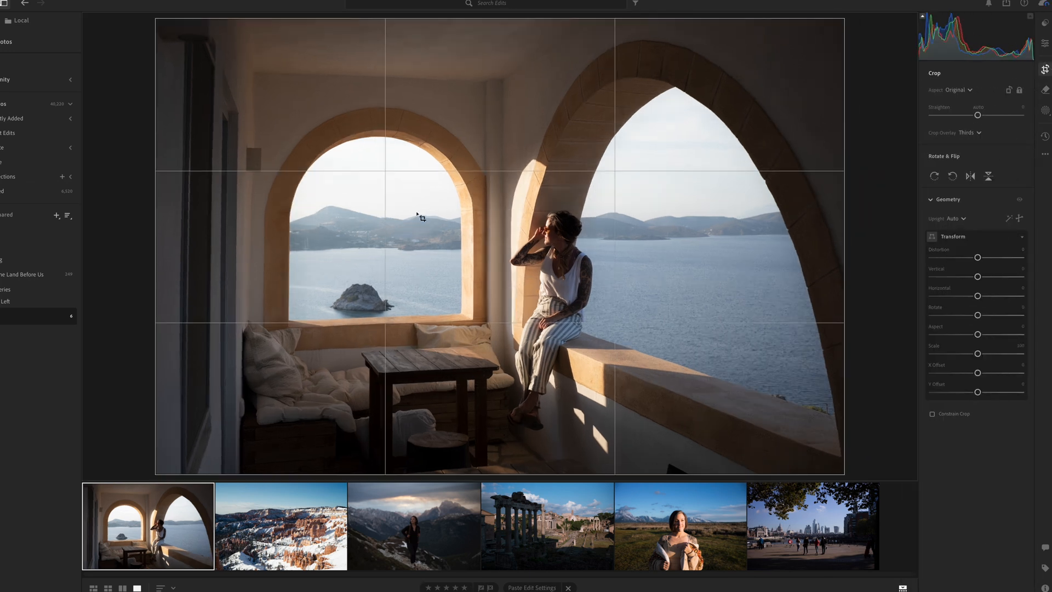
{"action": "left_click", "coordinate": [1045, 70]}
{"action": "left_click", "coordinate": [1045, 70]}
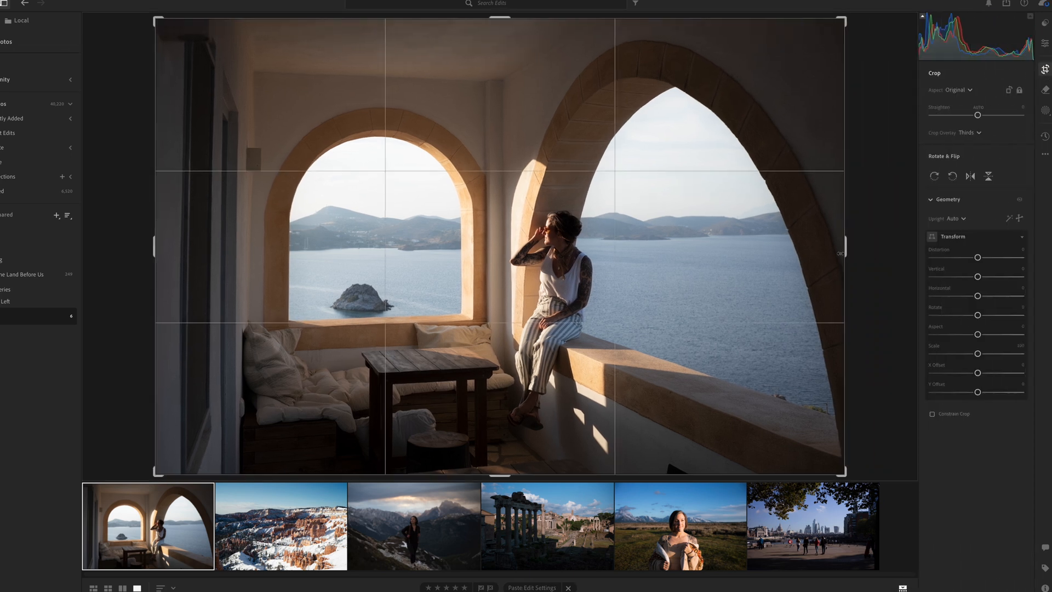